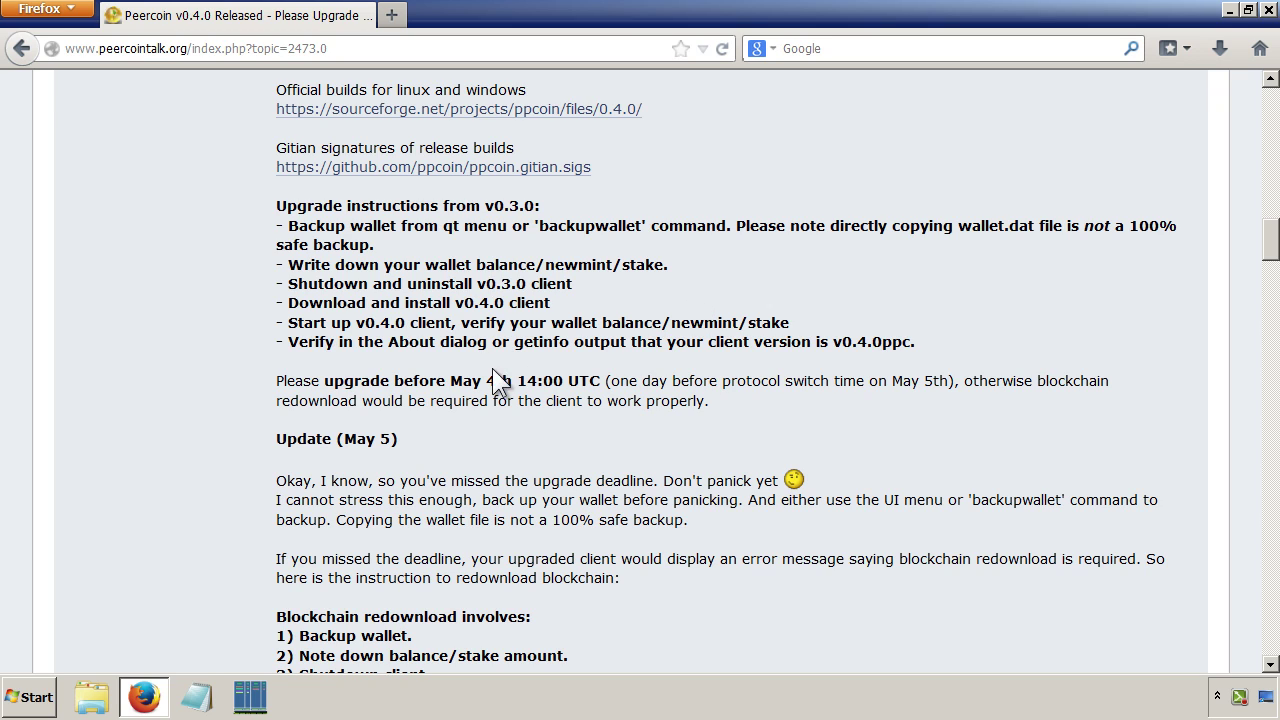
Review the Peercoin v0.4.0 announcement, highlighting the upgrade deadline, the page address and the upgrade instructions from v0.3.0.
drag(326, 386, 588, 378)
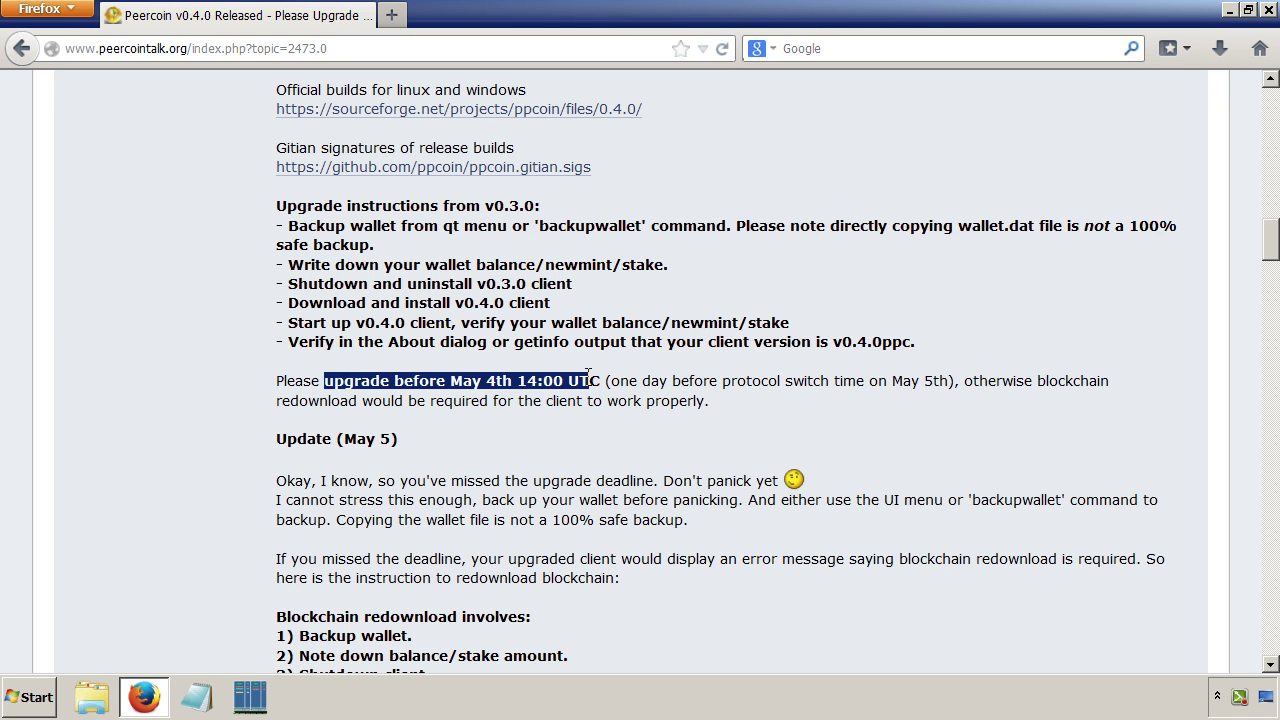
click(608, 380)
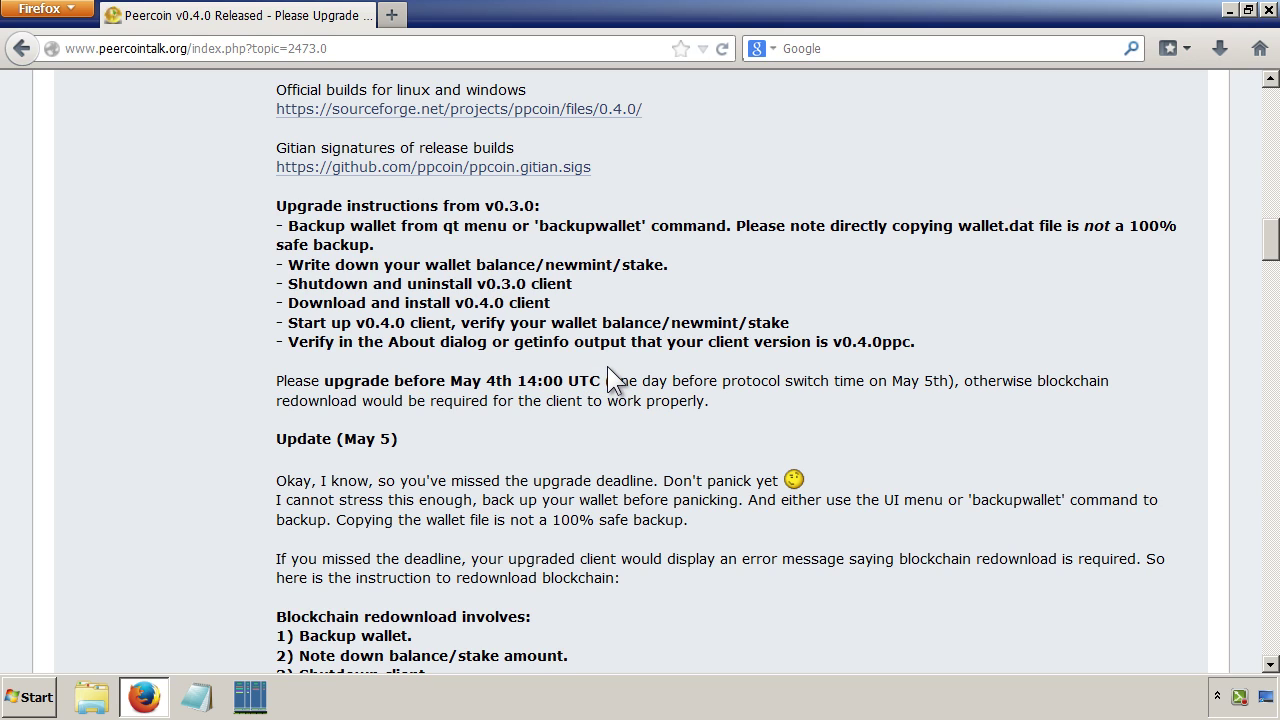
drag(601, 381, 335, 389)
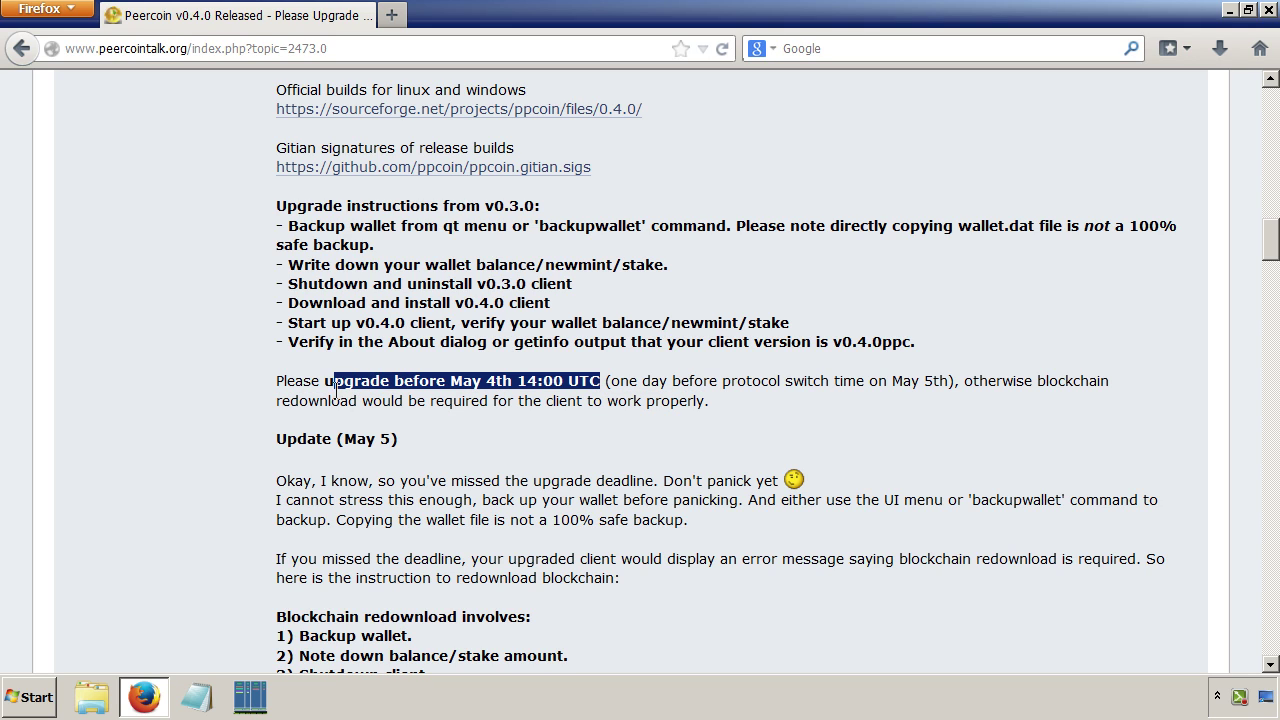
click(492, 428)
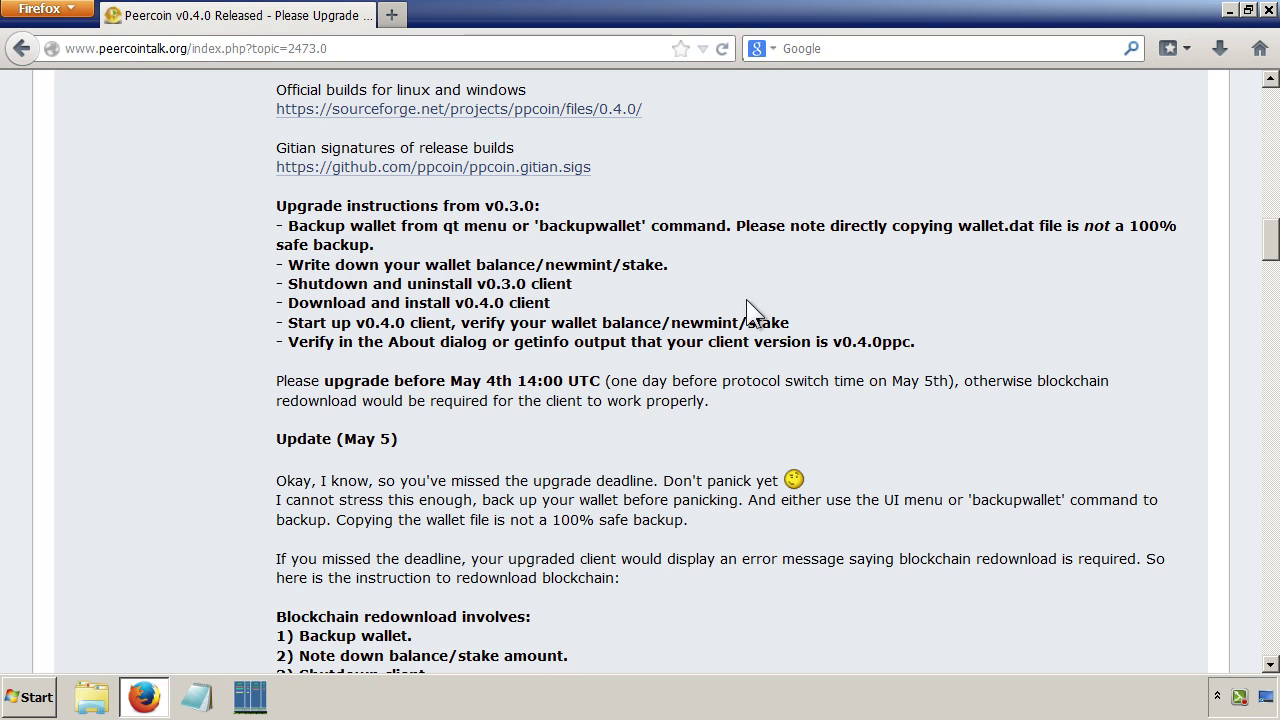
click(397, 58)
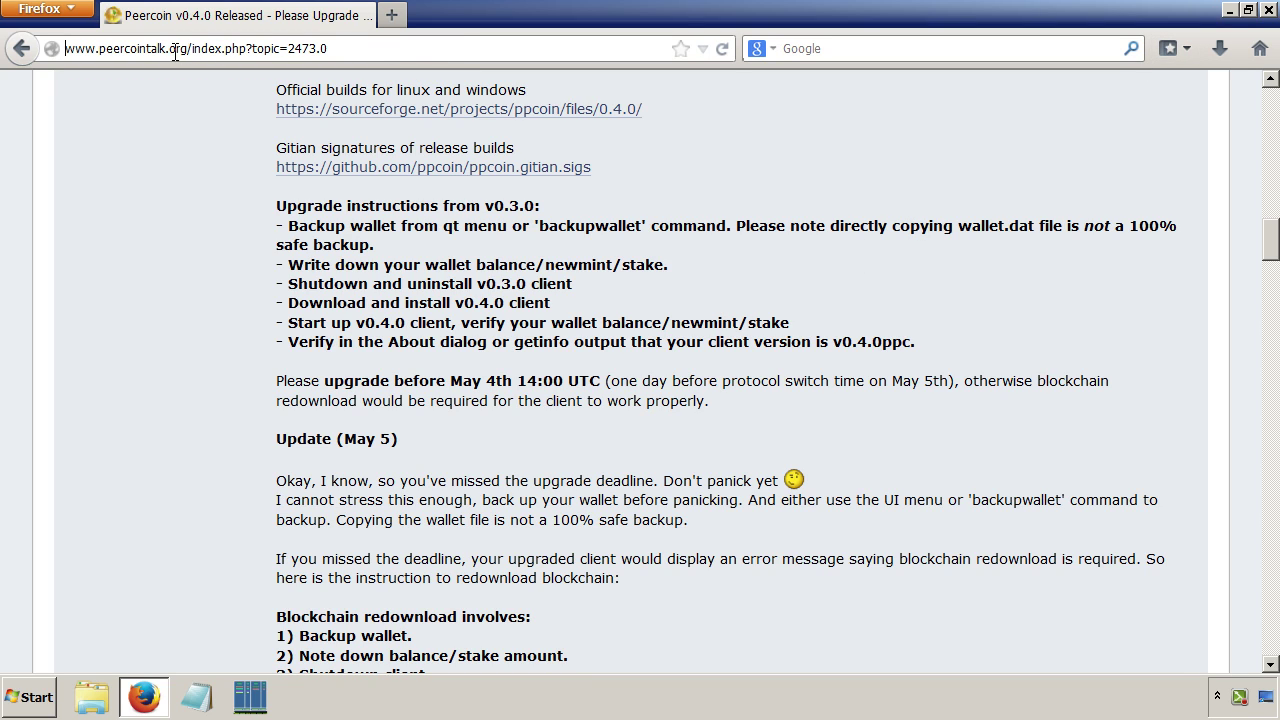
click(348, 50)
key(ctrl+a)
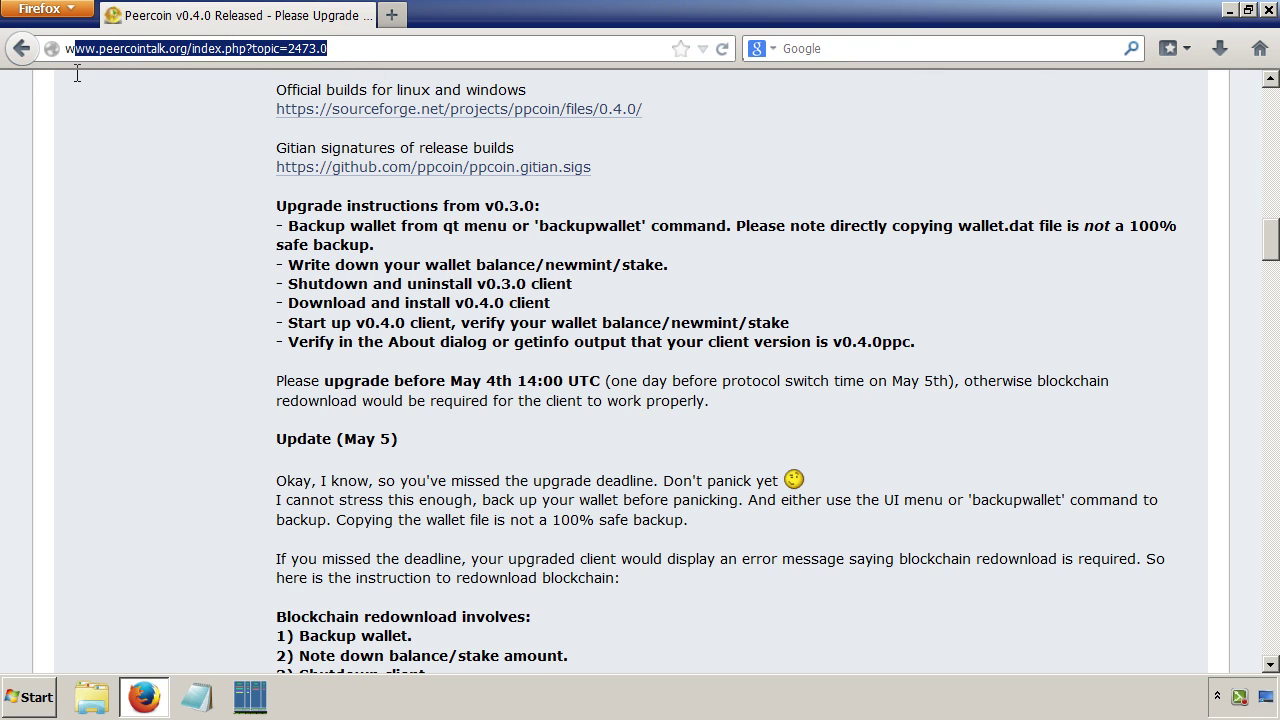
click(256, 162)
scroll(257, 148, up, 10)
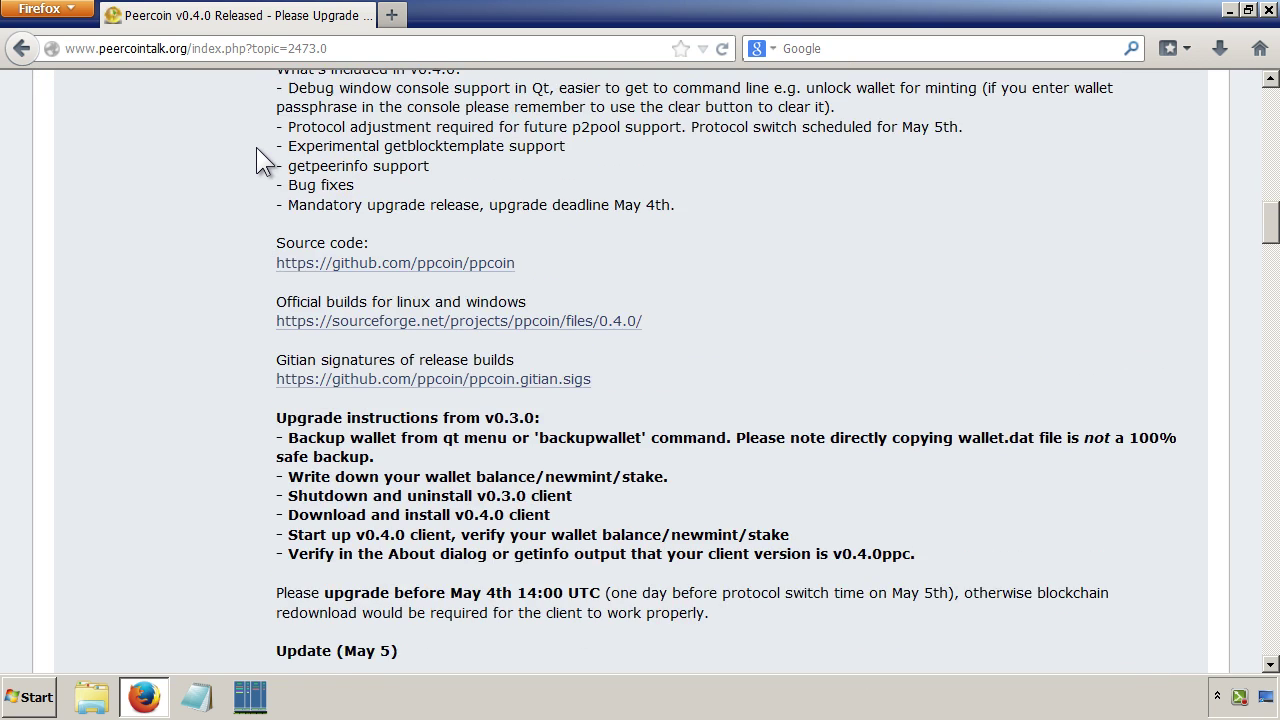
scroll(257, 150, down, 10)
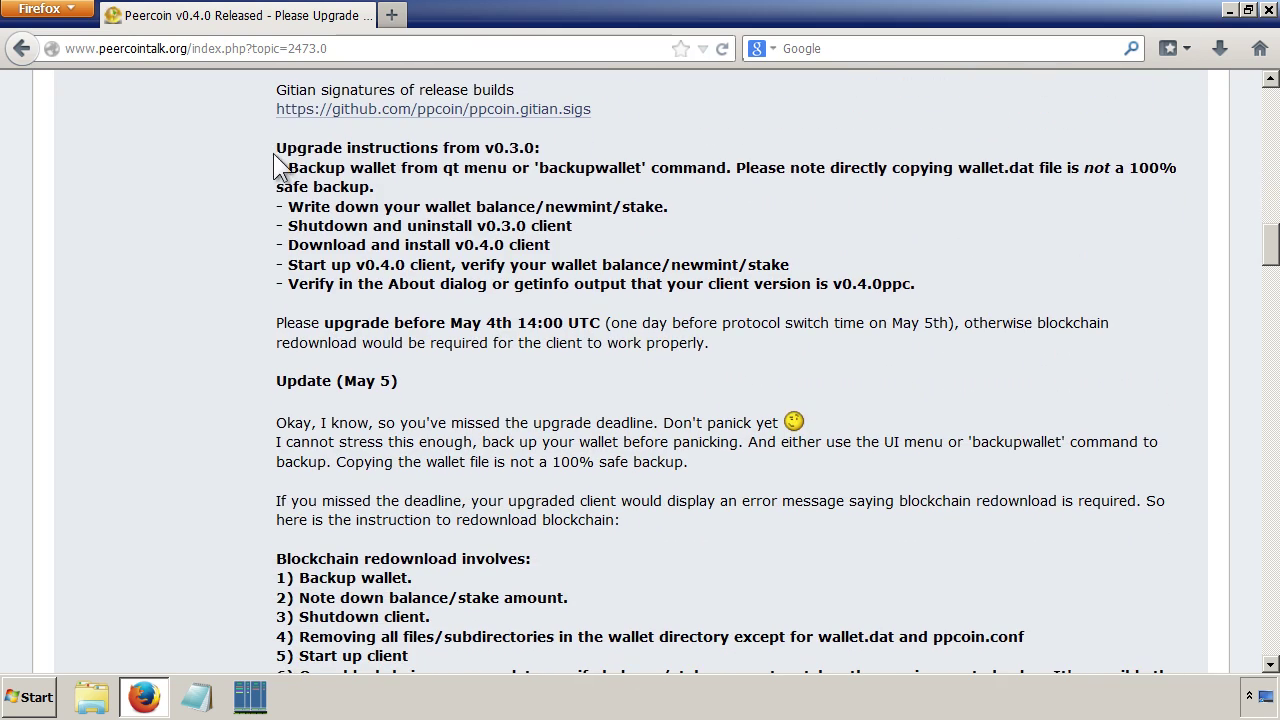
drag(274, 150, 954, 290)
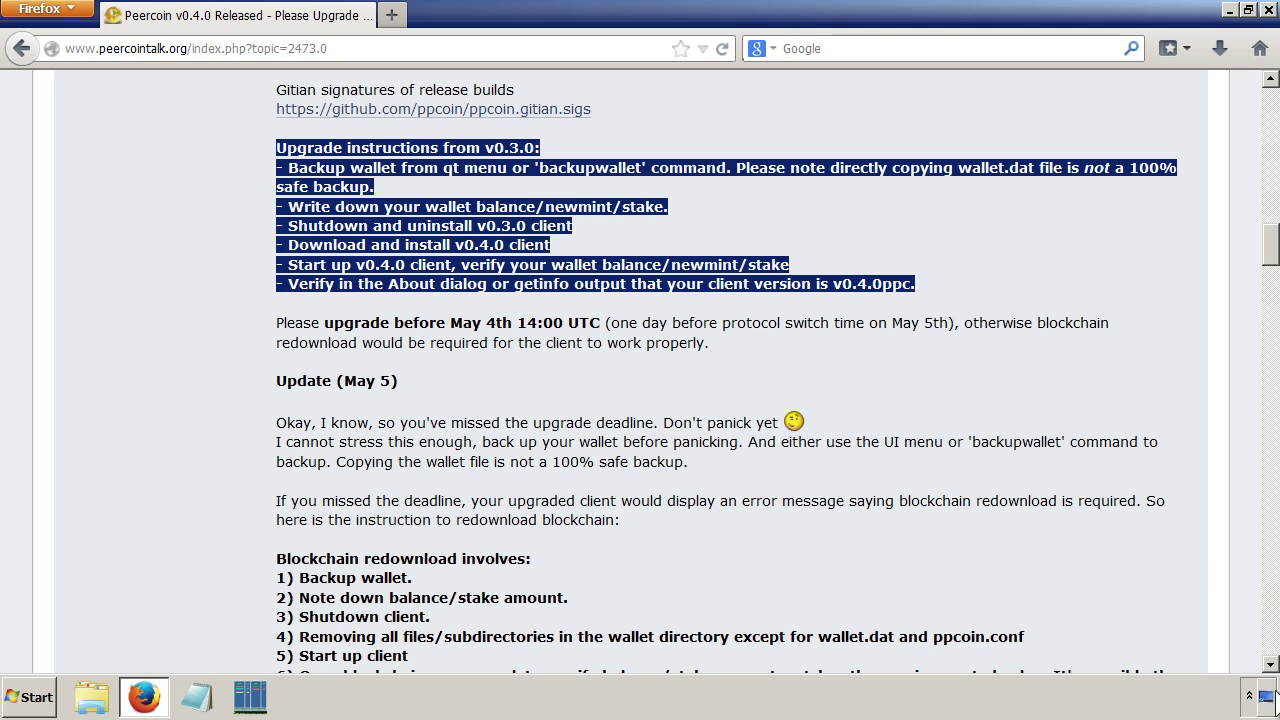
Launch ppcoin-qt.exe from the desktop's PPCoin - Program Files folder and move the wallet window clear of the taskbar.
click(1268, 697)
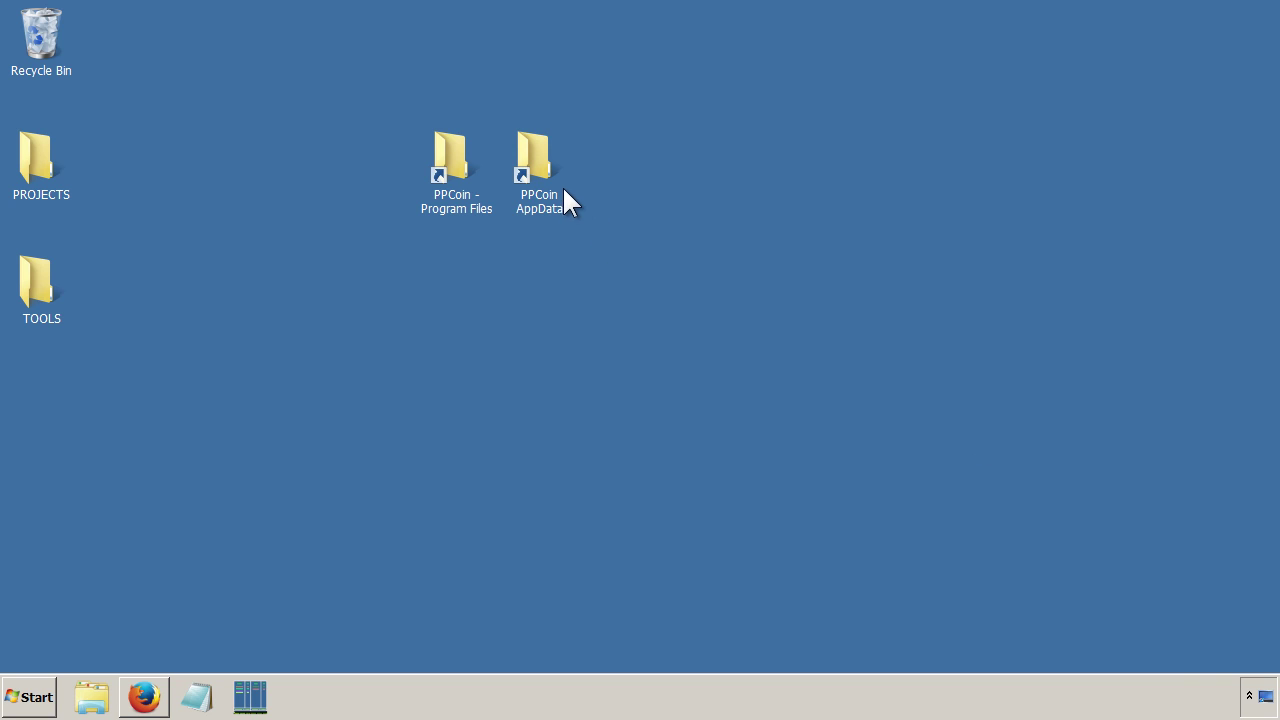
double_click(451, 163)
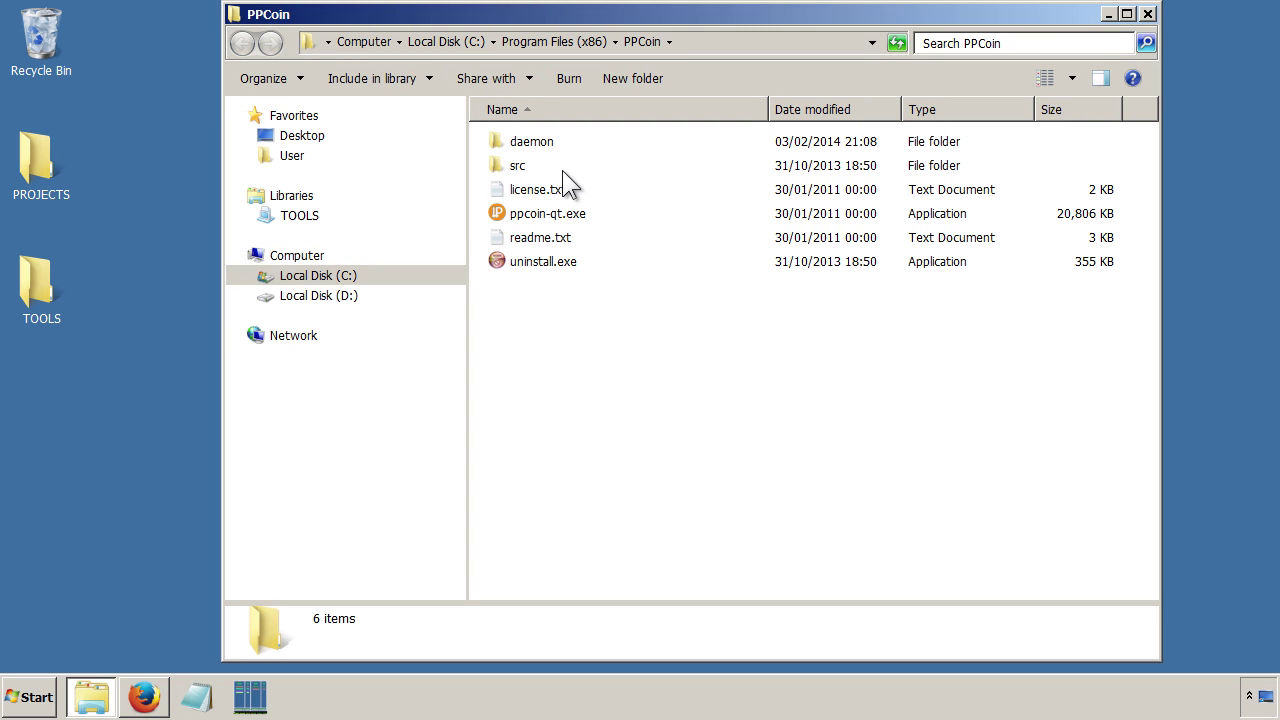
double_click(528, 214)
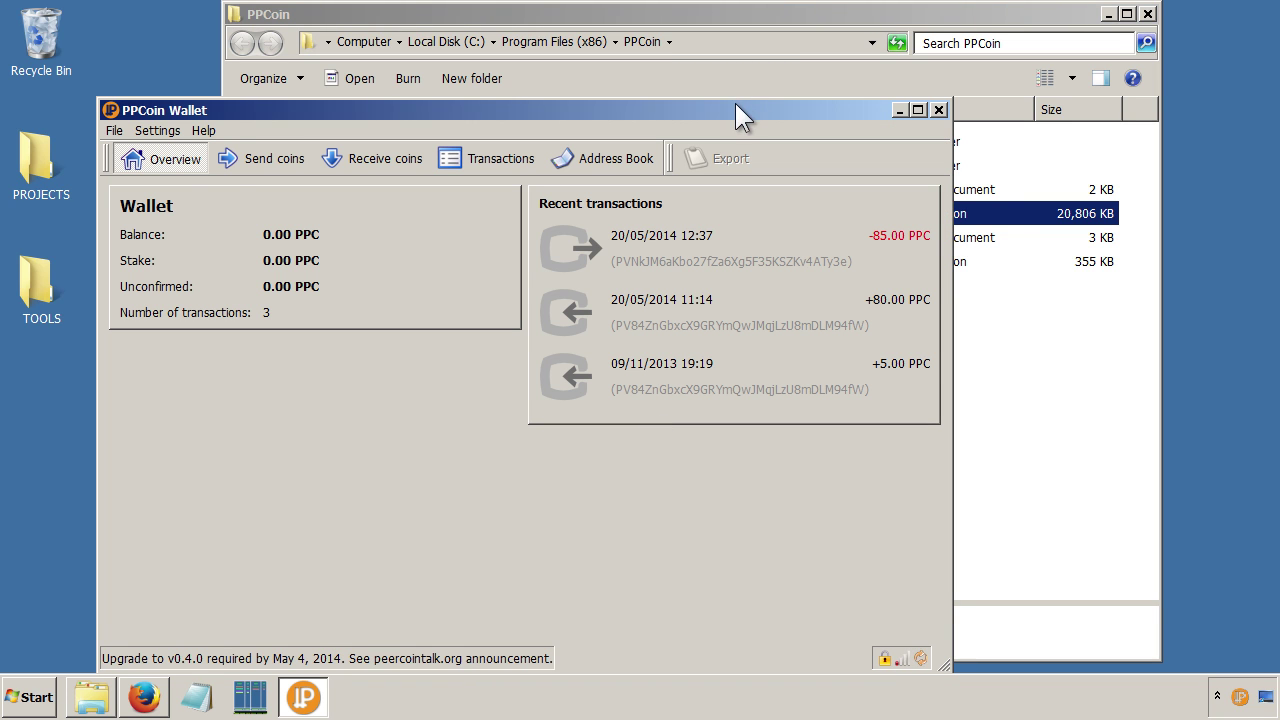
drag(735, 103, 881, 44)
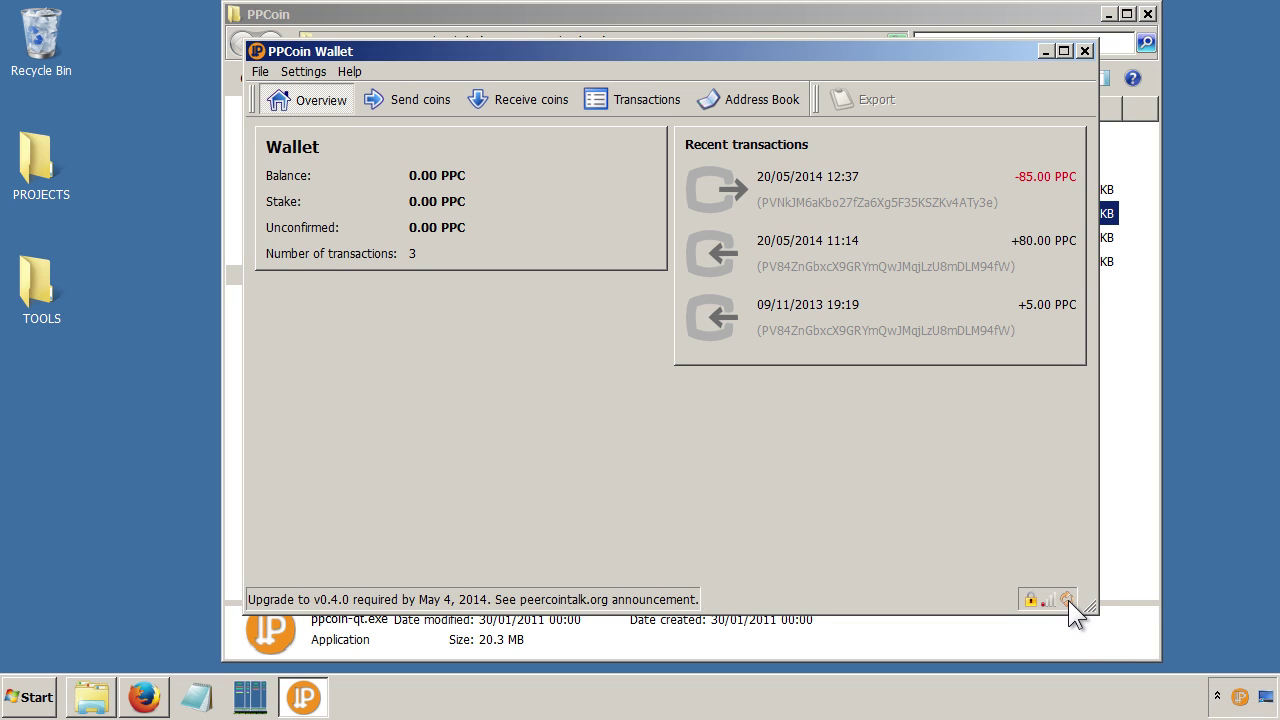
mouse_move(1066, 598)
Highlight the backup instruction in the announcement, and back up the PPCoin wallet to the Desktop as wallet_backup.dat.
click(150, 690)
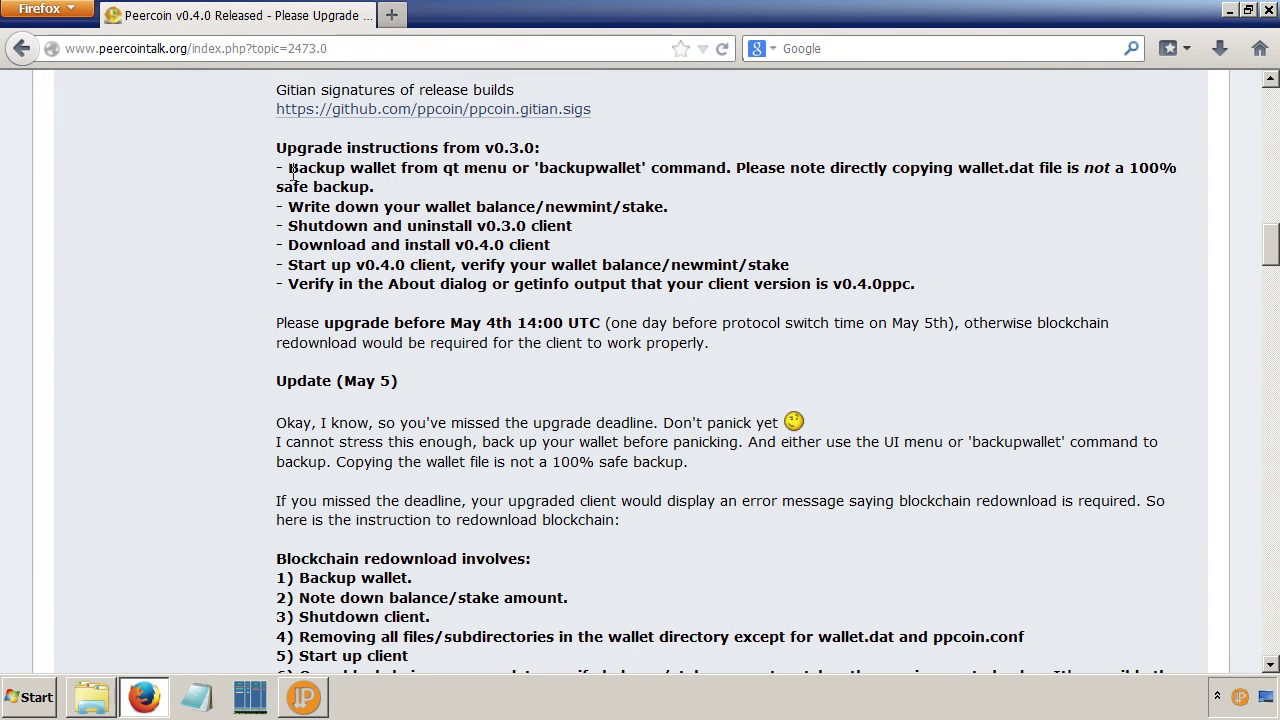
drag(288, 167, 376, 187)
click(304, 697)
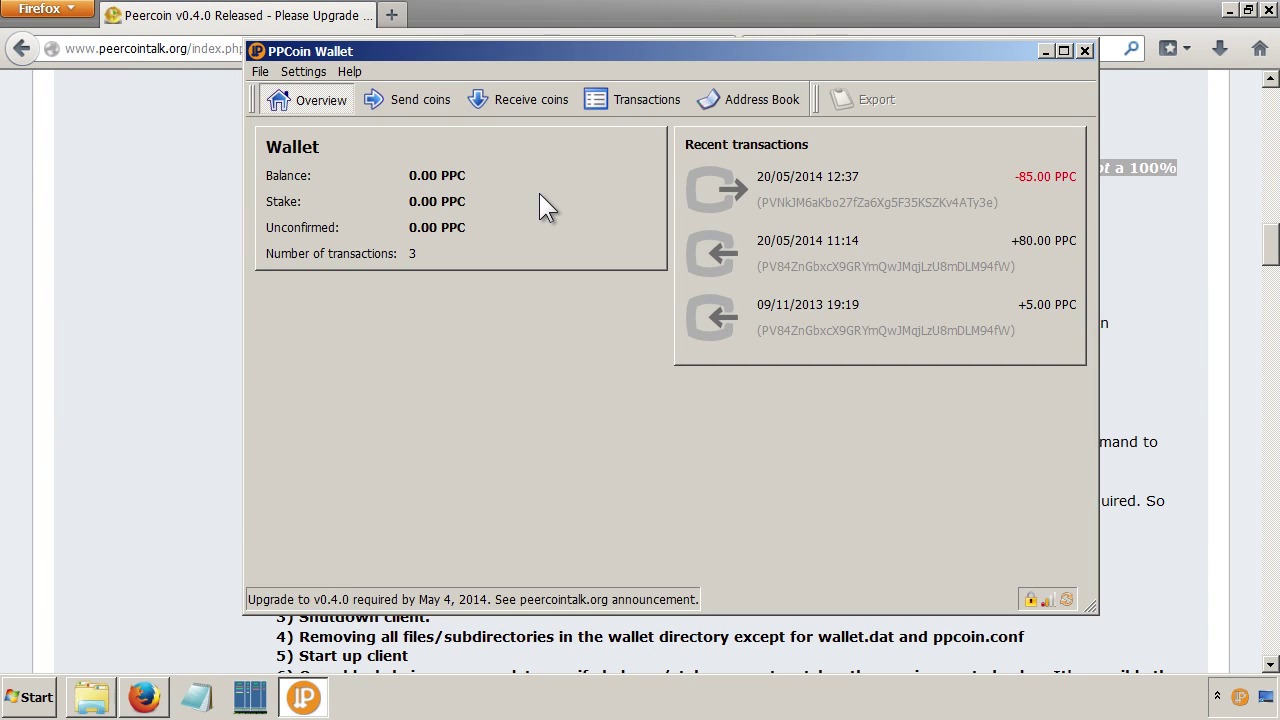
click(260, 72)
click(300, 94)
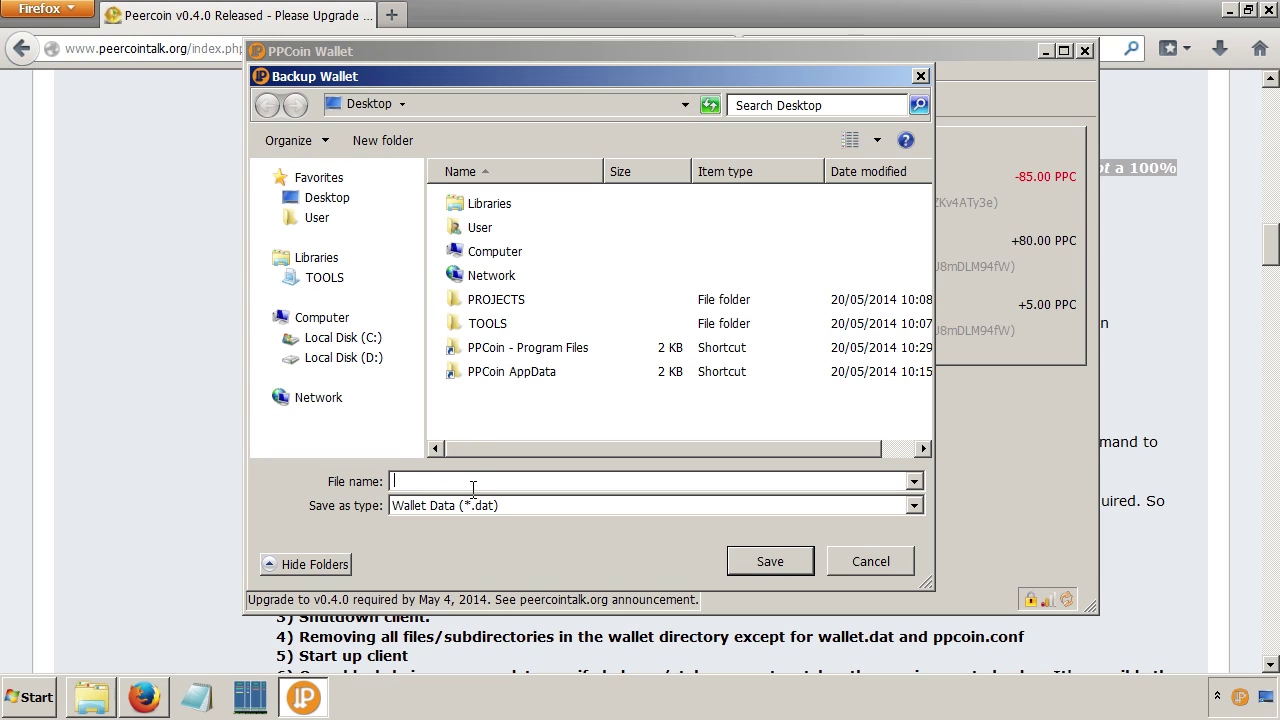
text(wallet_backup.dat)
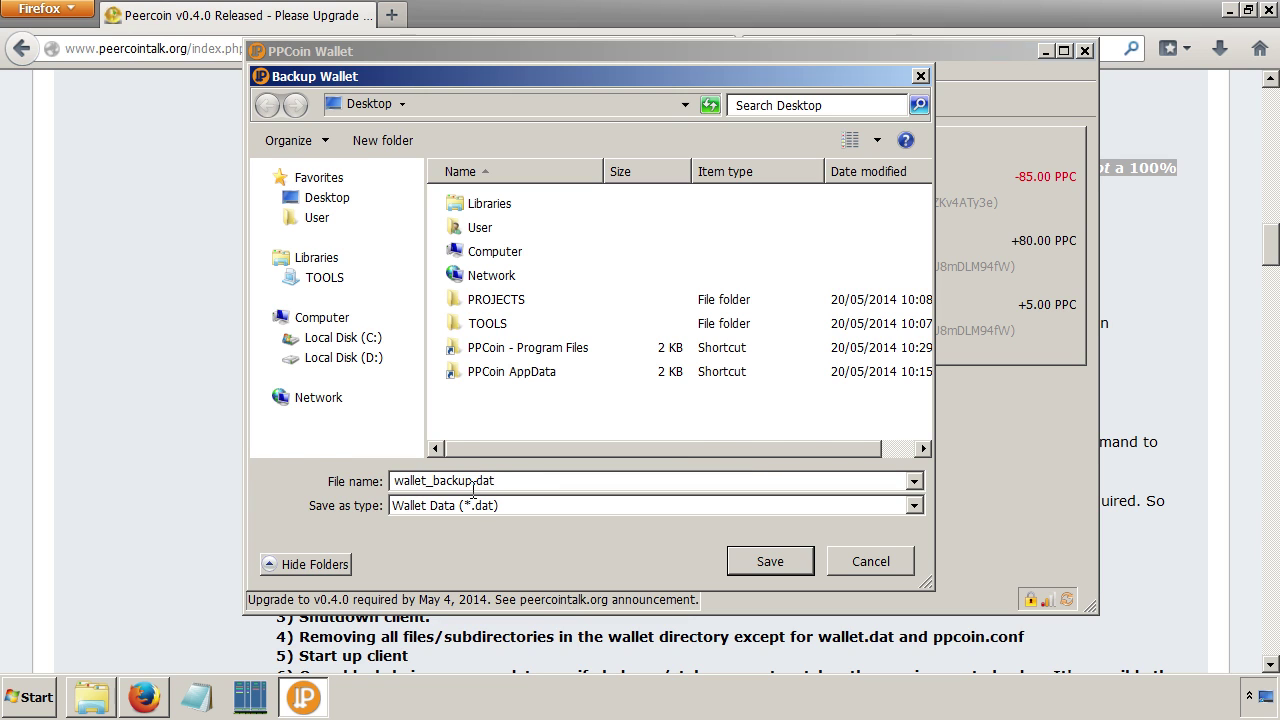
key(Return)
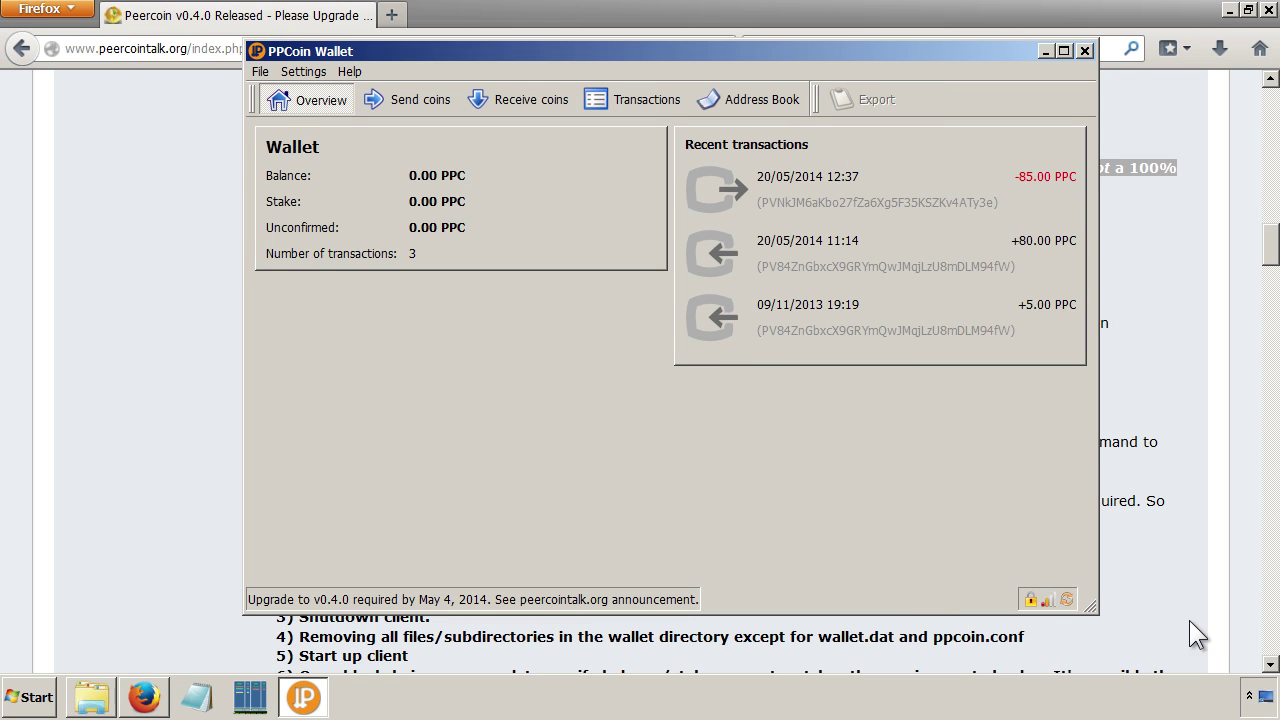
Show the desktop and place wallet_backup.dat directly below the PPCoin - Program Files shortcut.
click(1265, 697)
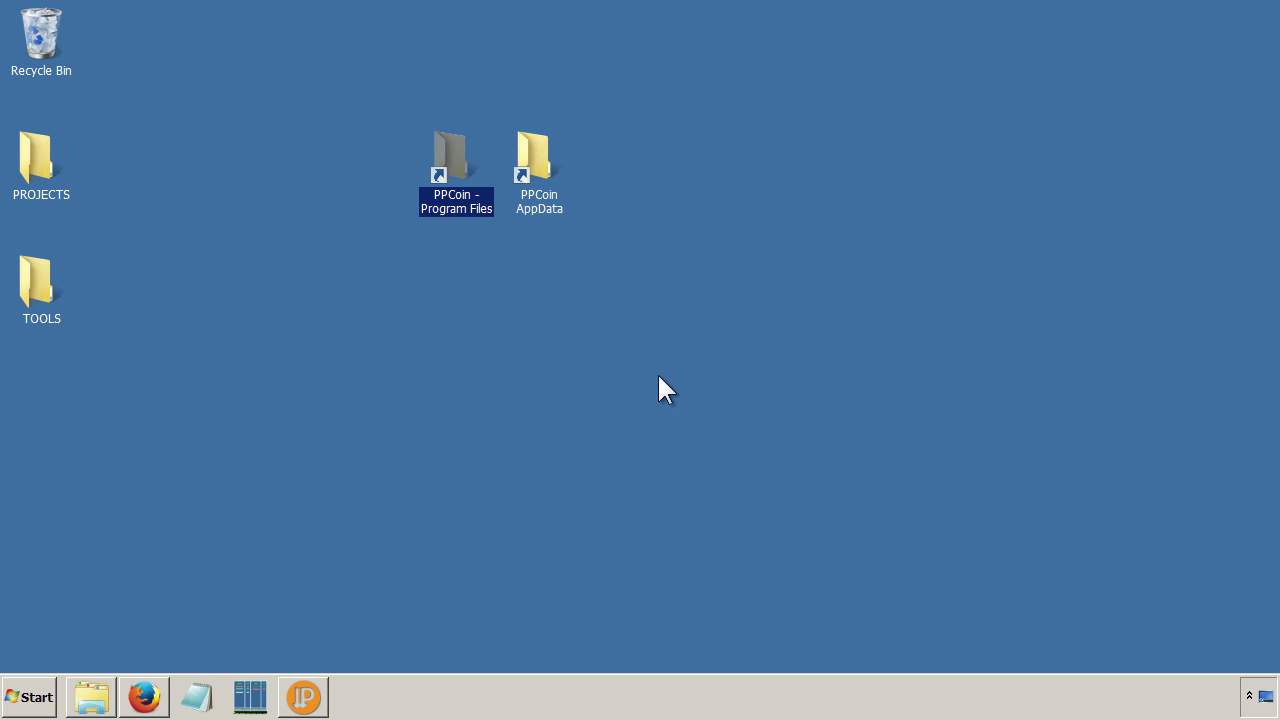
drag(35, 408, 330, 328)
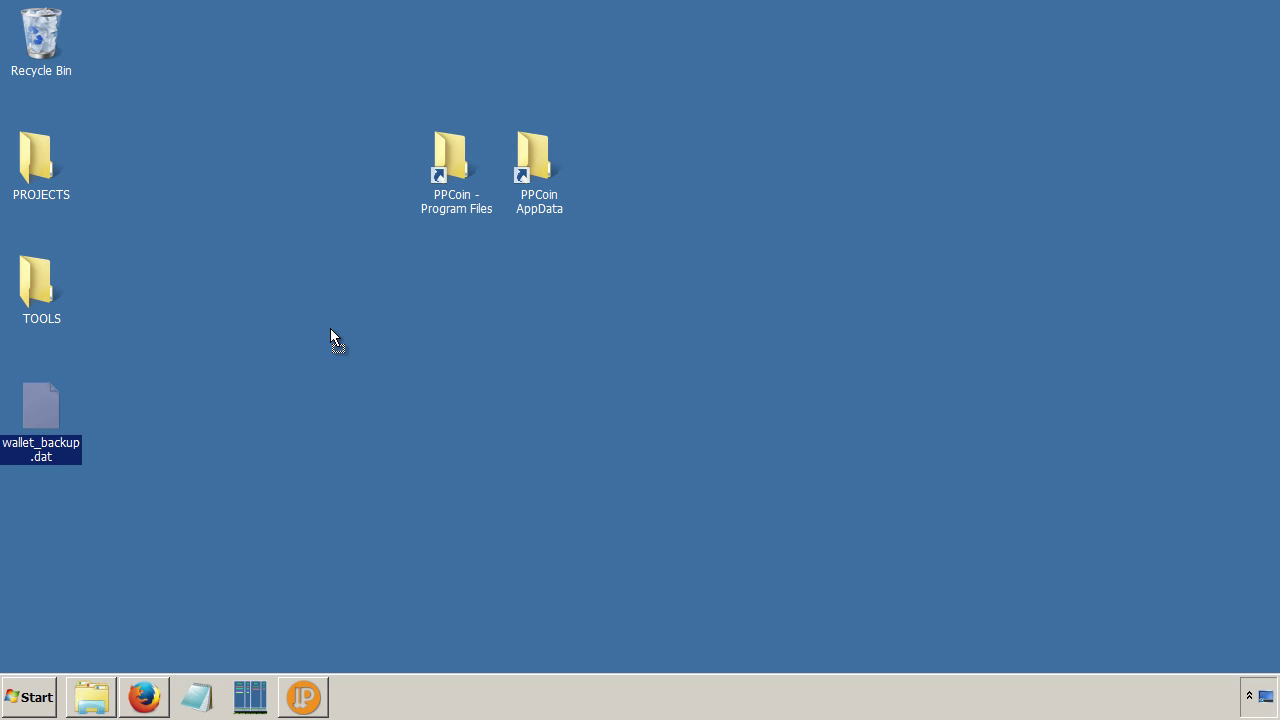
drag(470, 251, 459, 256)
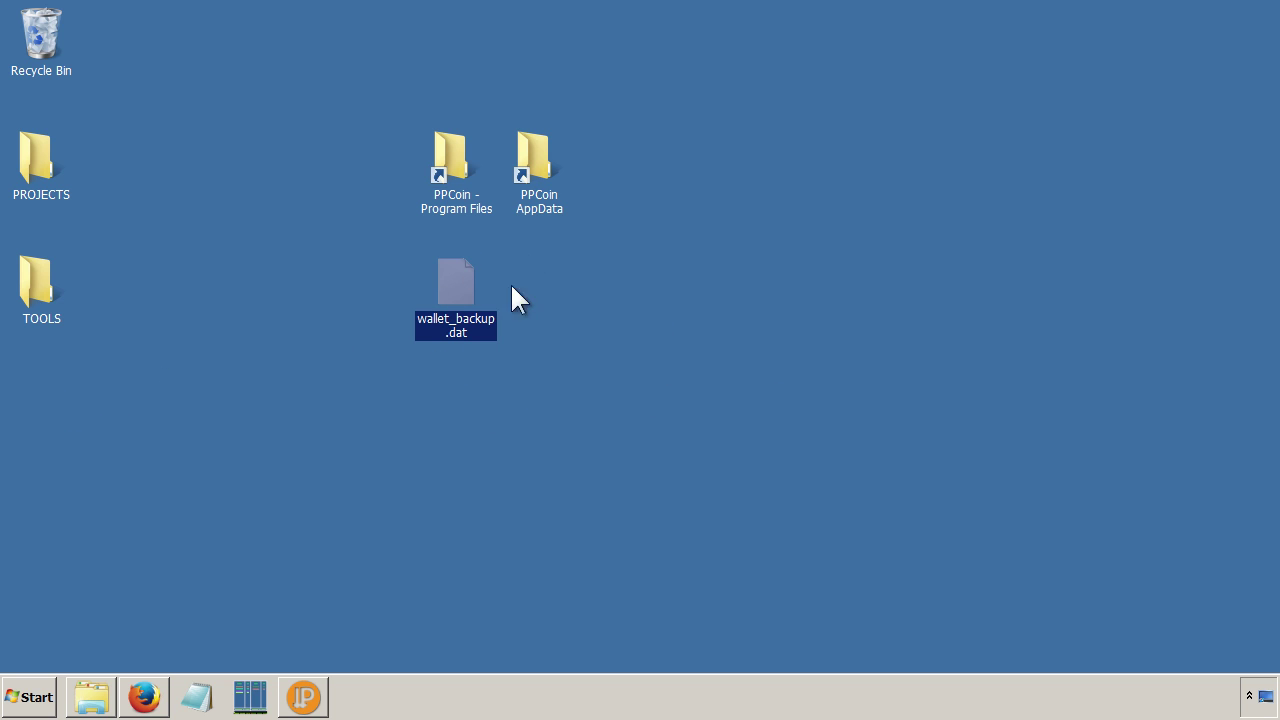
drag(346, 250, 578, 403)
click(537, 304)
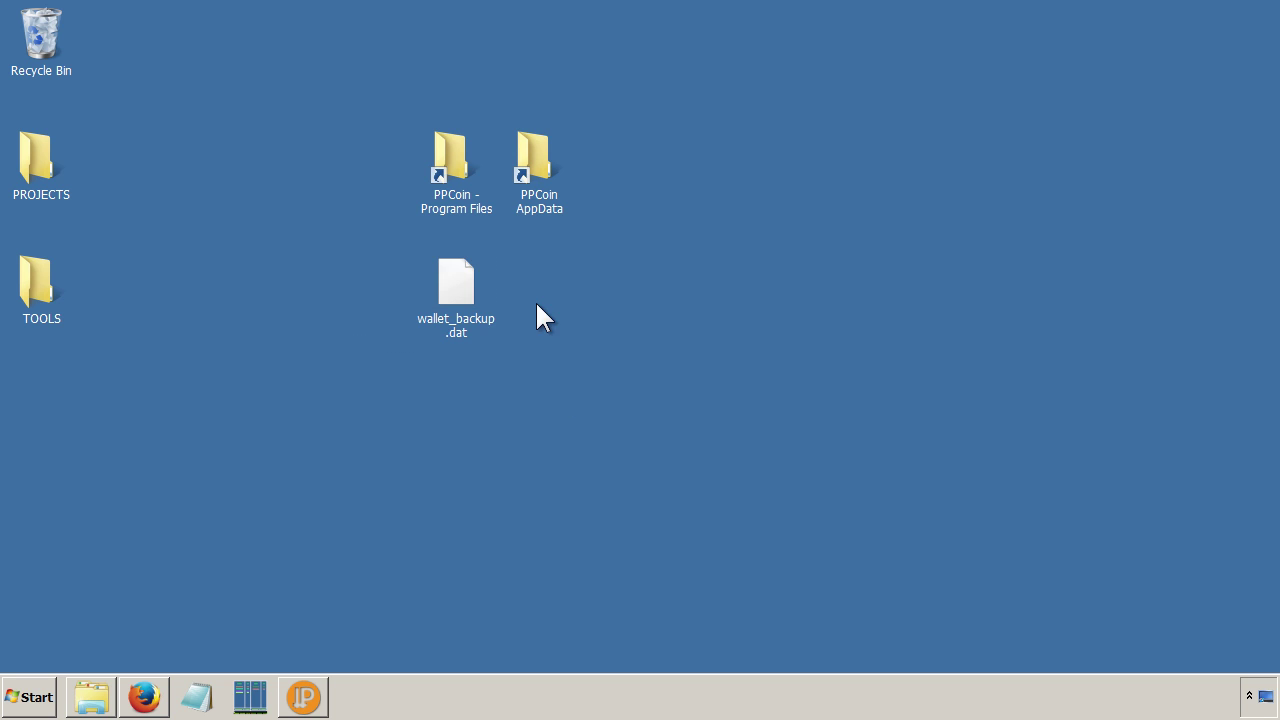
click(462, 283)
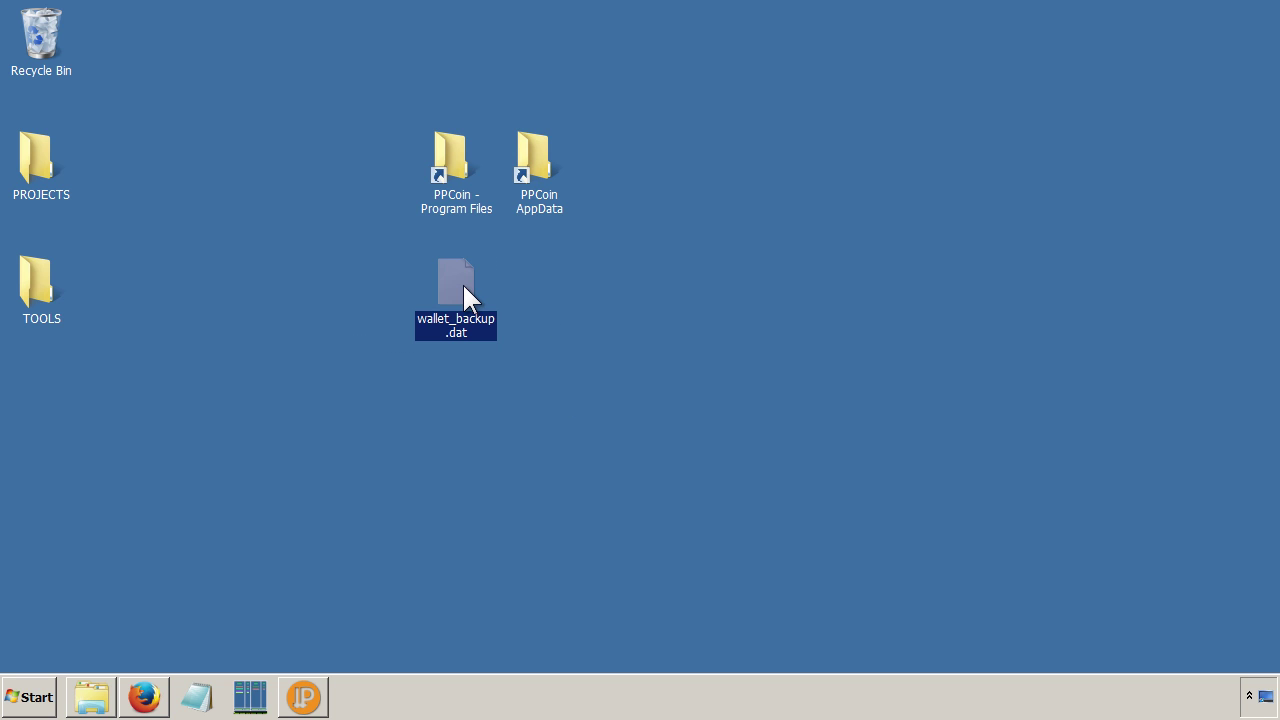
Compare the wallet overview with the announcement's instructions on writing down the balance and on shutting down and uninstalling the v0.3.0 client.
click(310, 697)
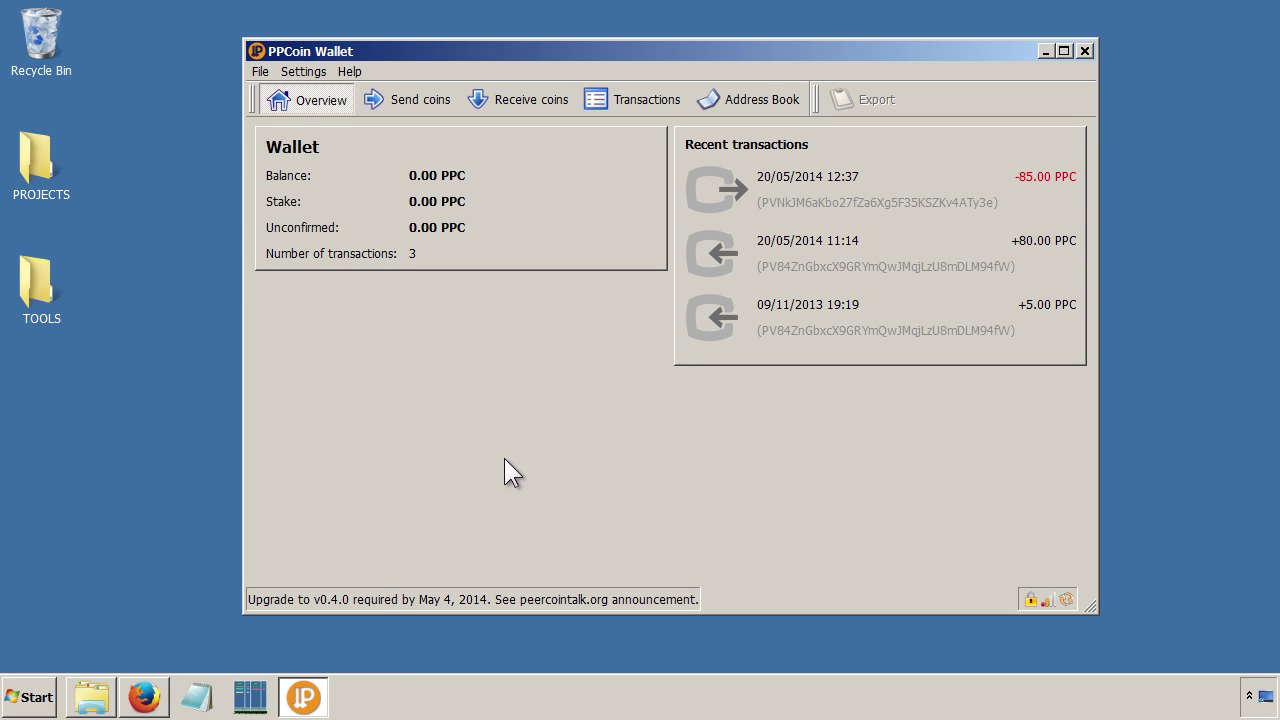
click(155, 684)
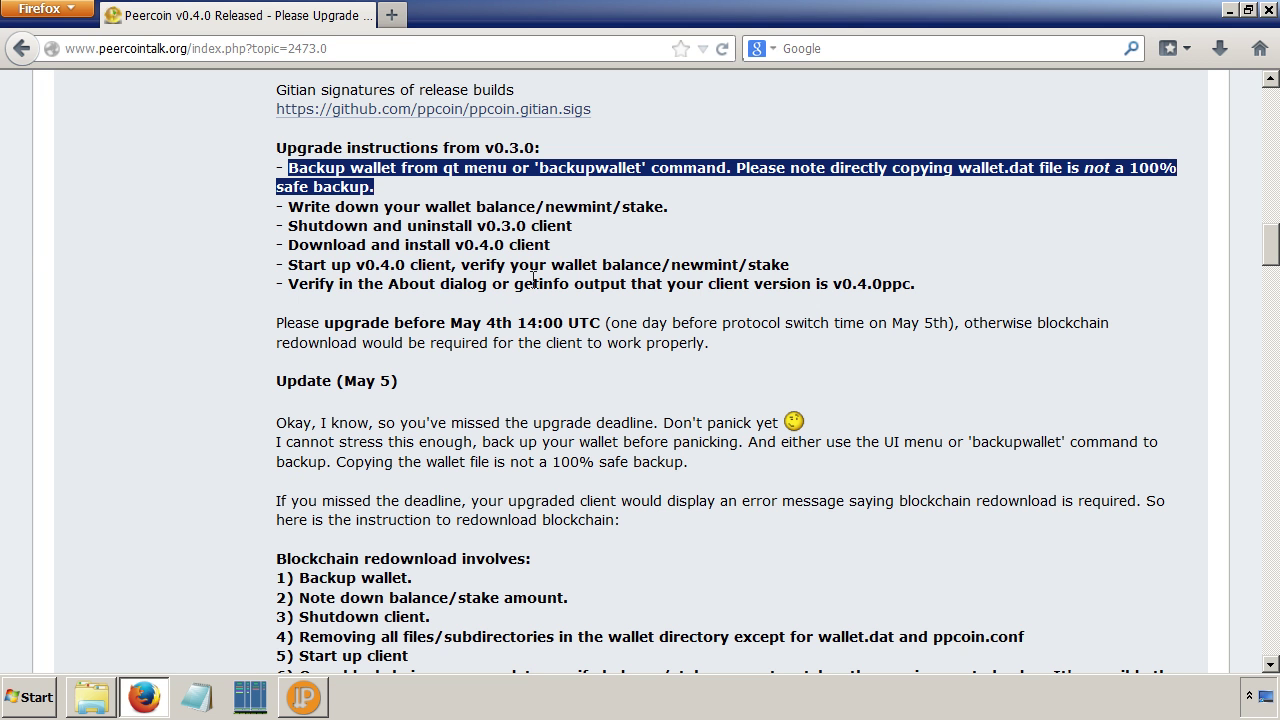
drag(280, 206, 674, 205)
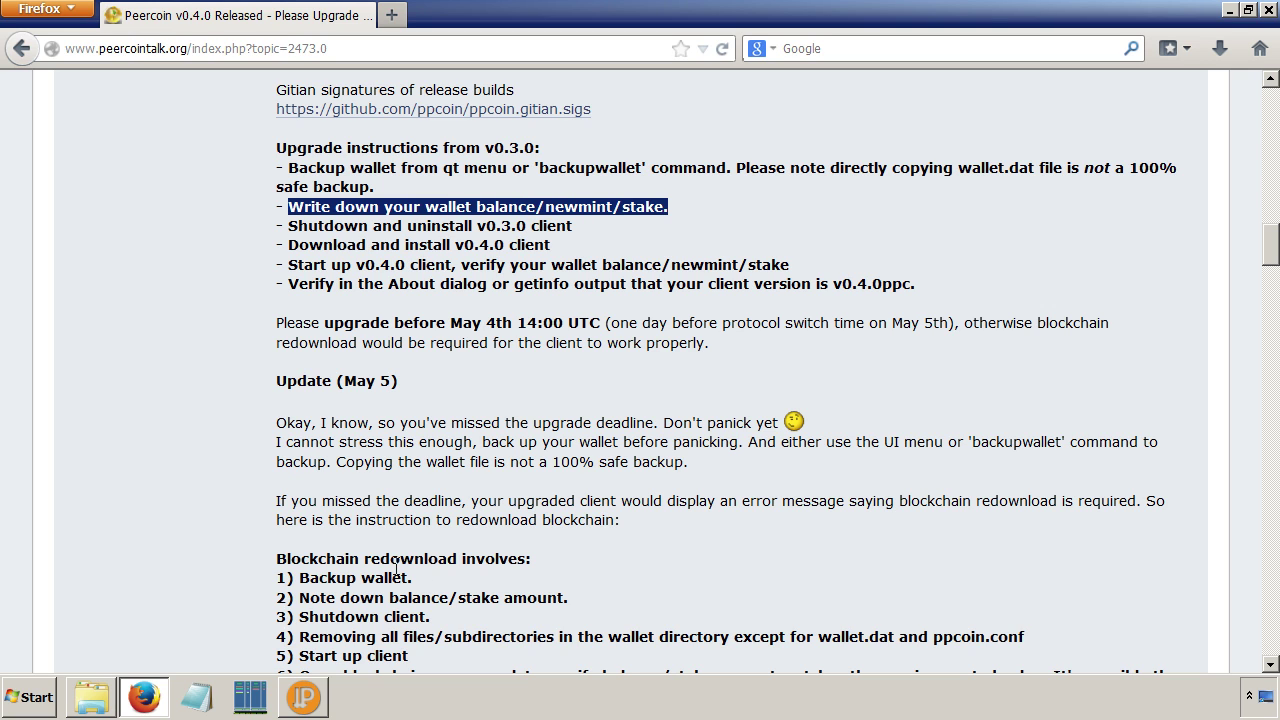
click(310, 698)
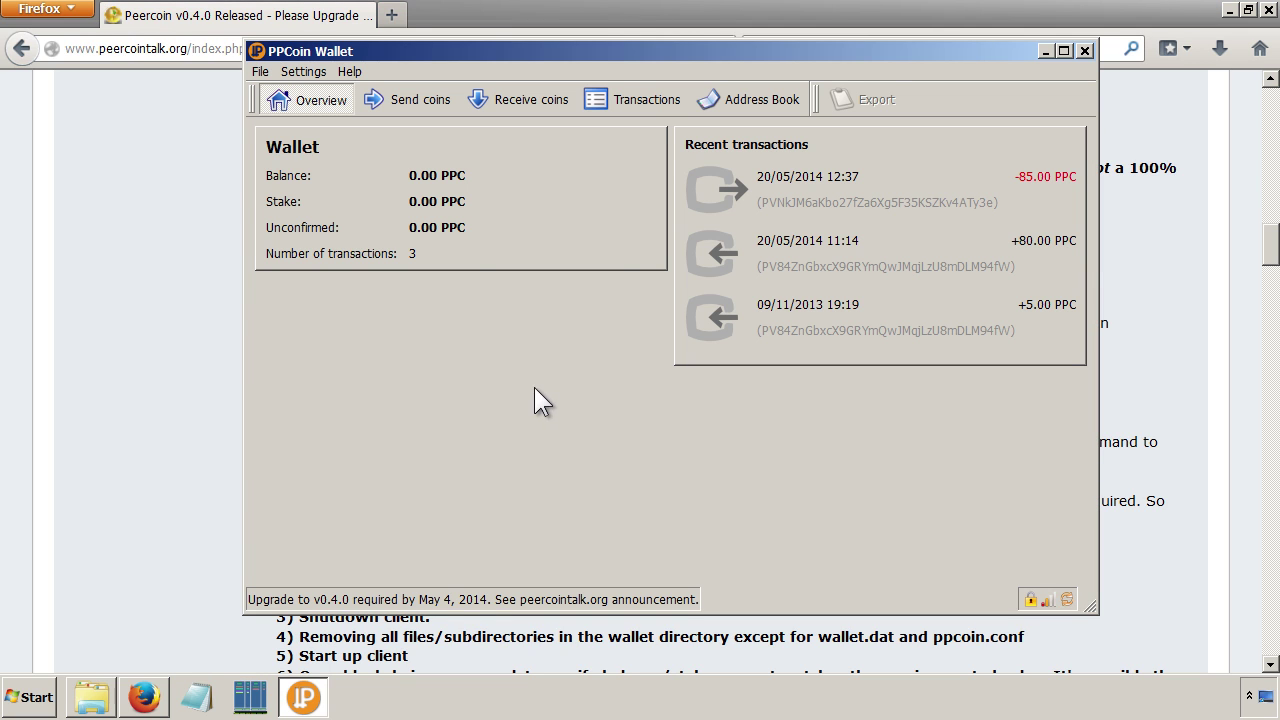
key(alt+Tab)
mouse_move(278, 245)
mouse_down()
mouse_move(440, 244)
mouse_move(288, 248)
mouse_move(283, 226)
mouse_up()
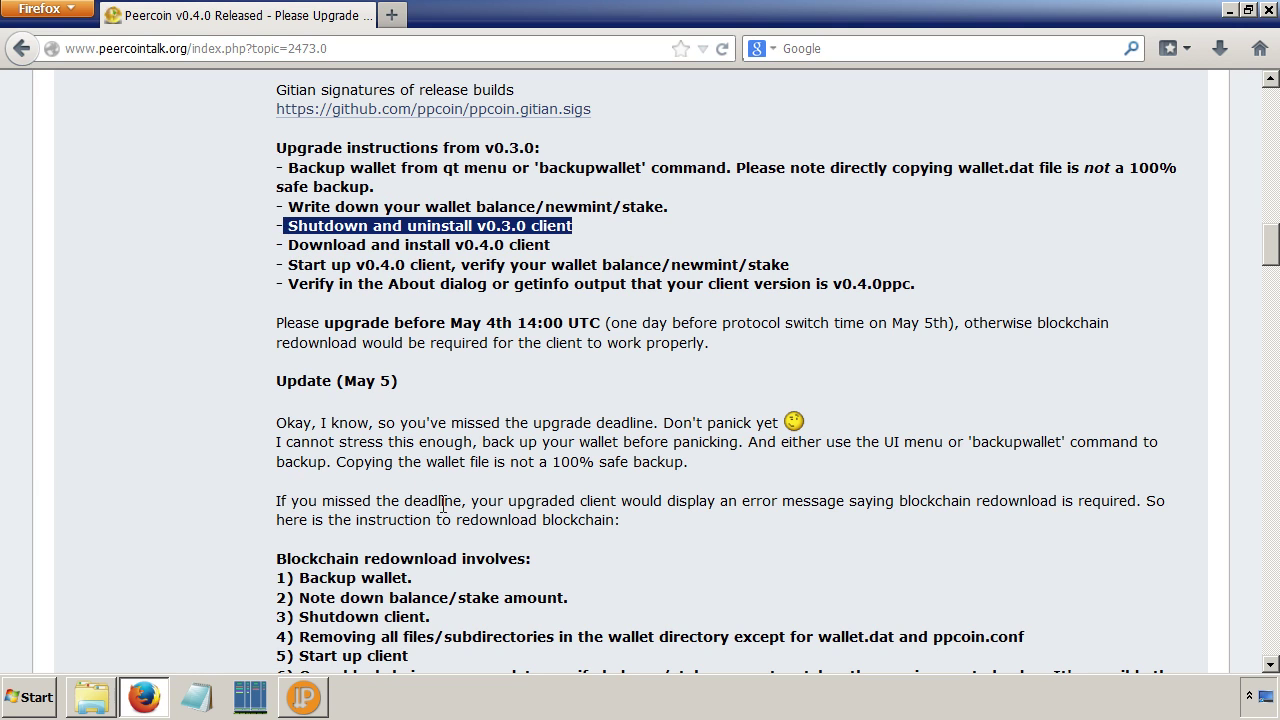
click(305, 698)
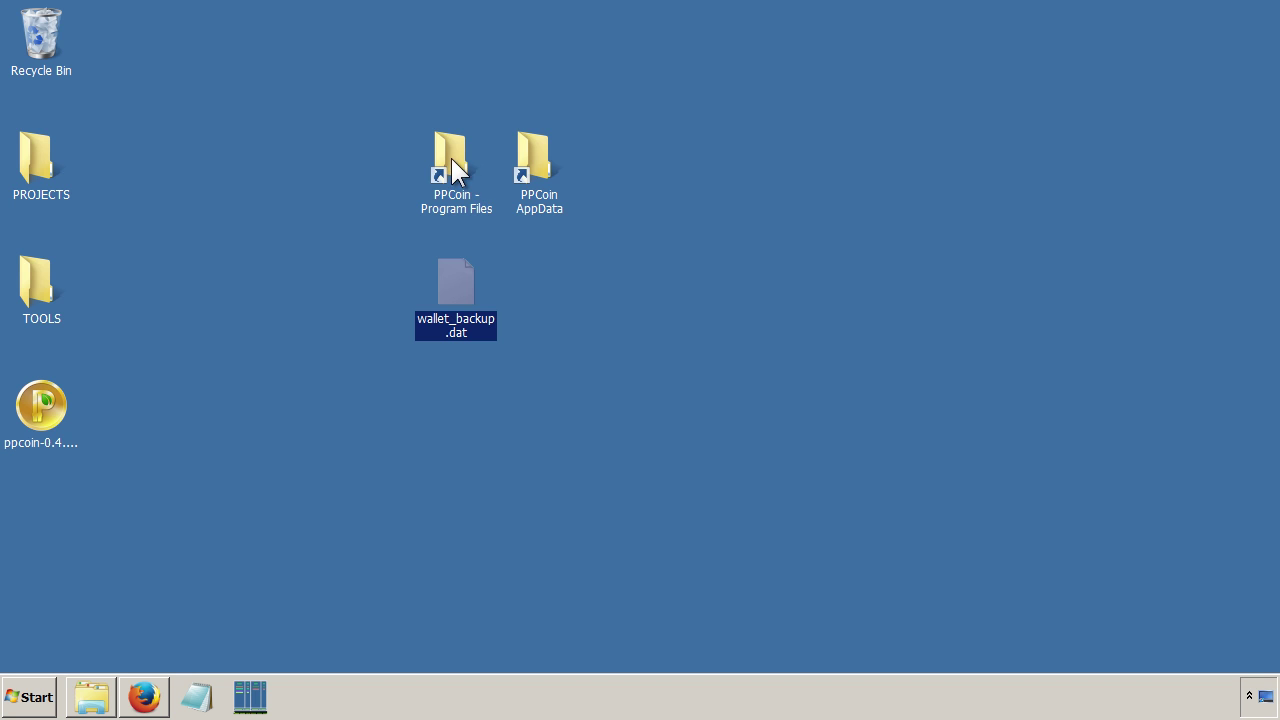
Start ppcoin-qt.exe again from the PPCoin - Program Files folder and check the client version in its About PPCoin-Qt dialog.
click(451, 158)
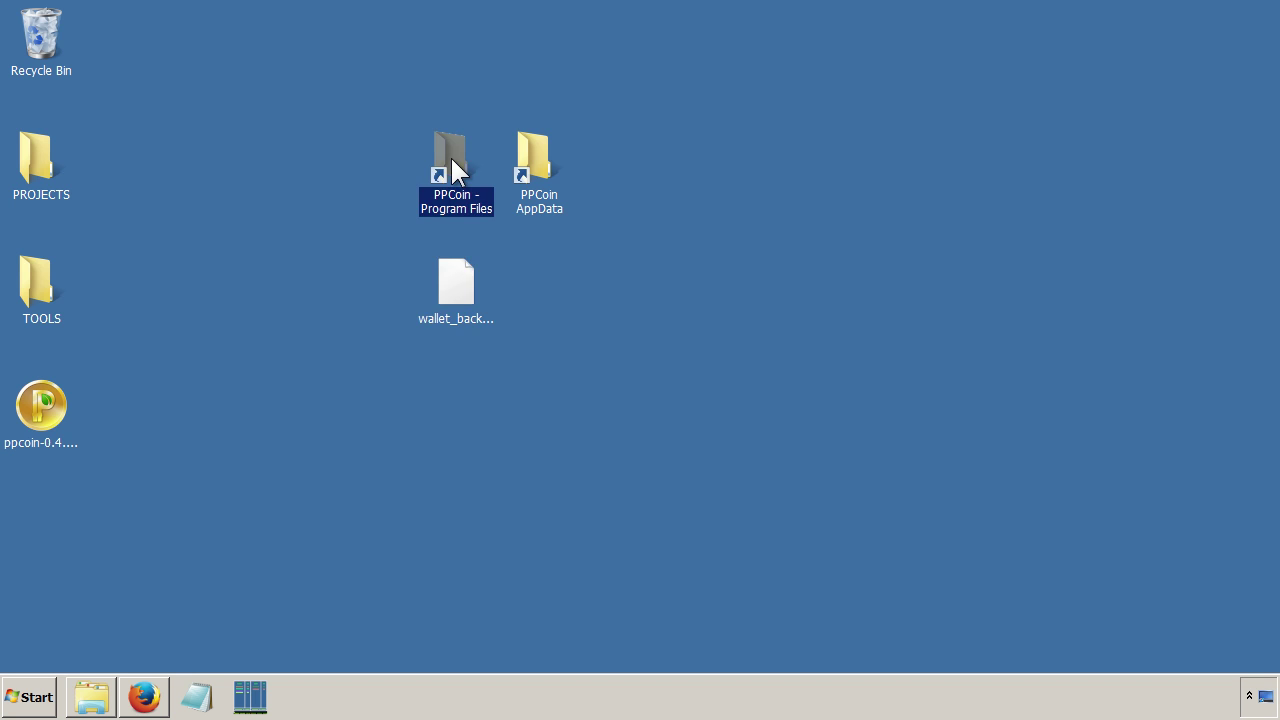
double_click(450, 155)
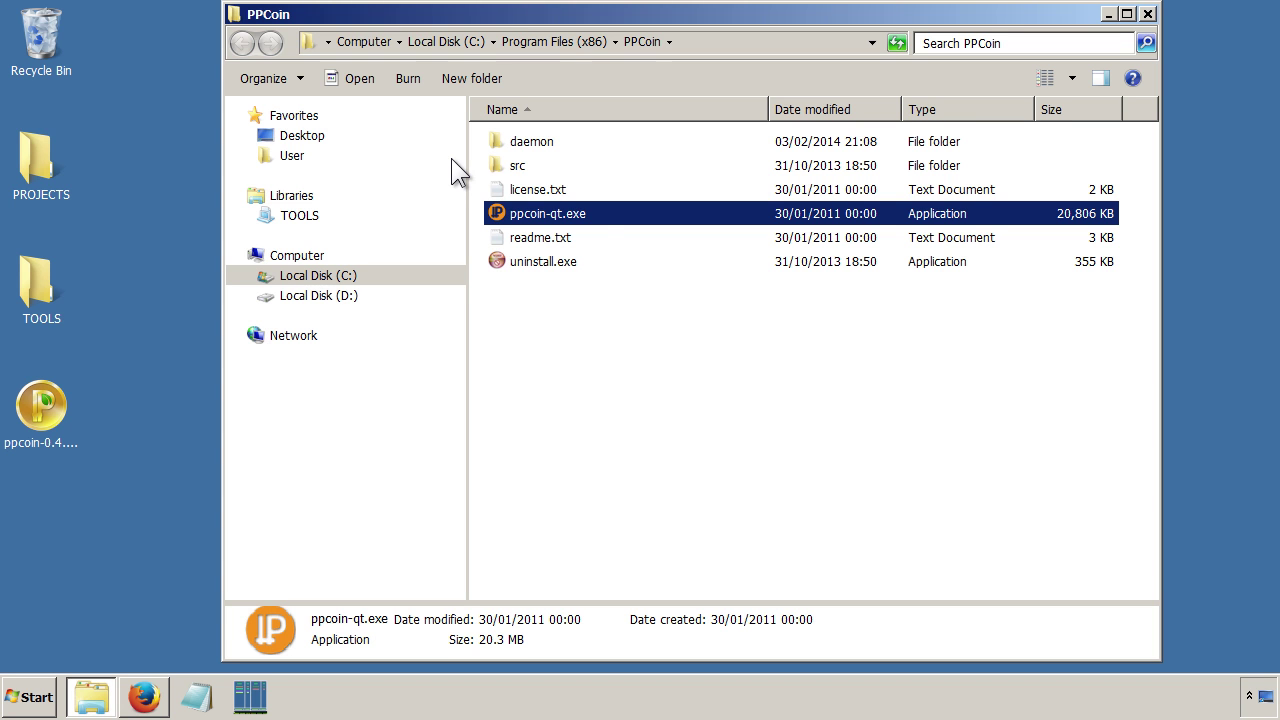
double_click(548, 219)
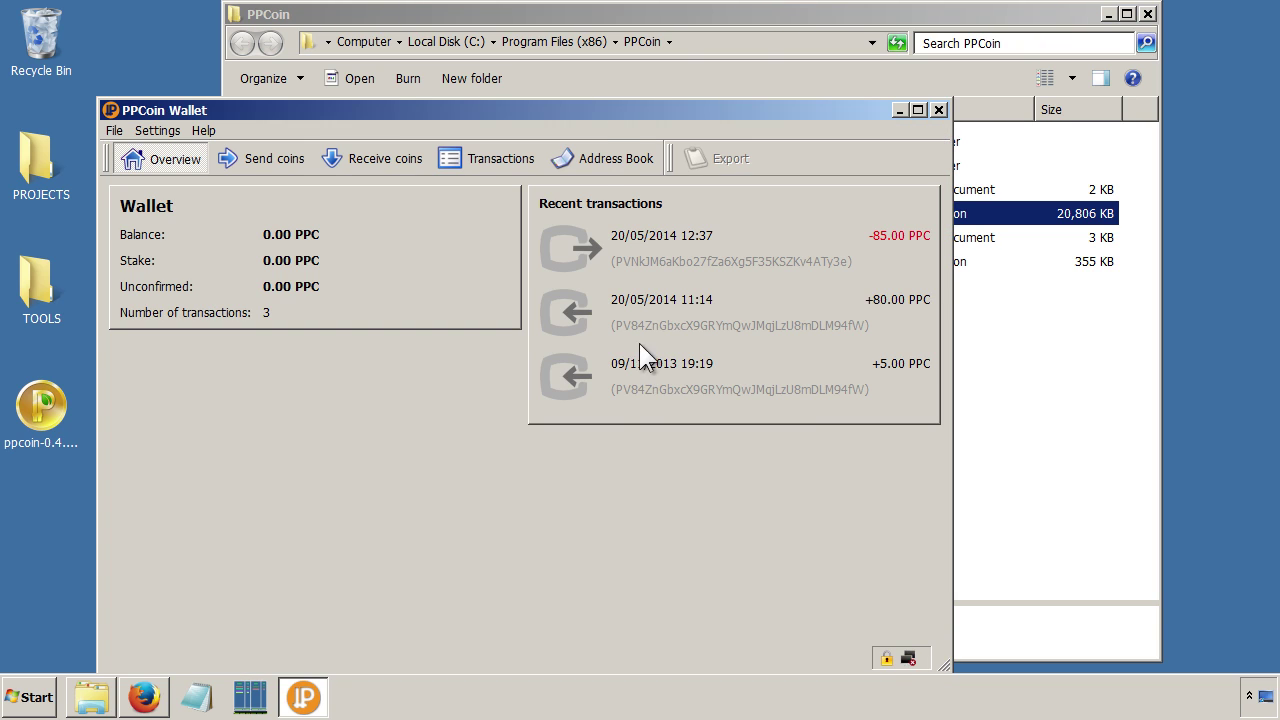
drag(584, 110, 687, 60)
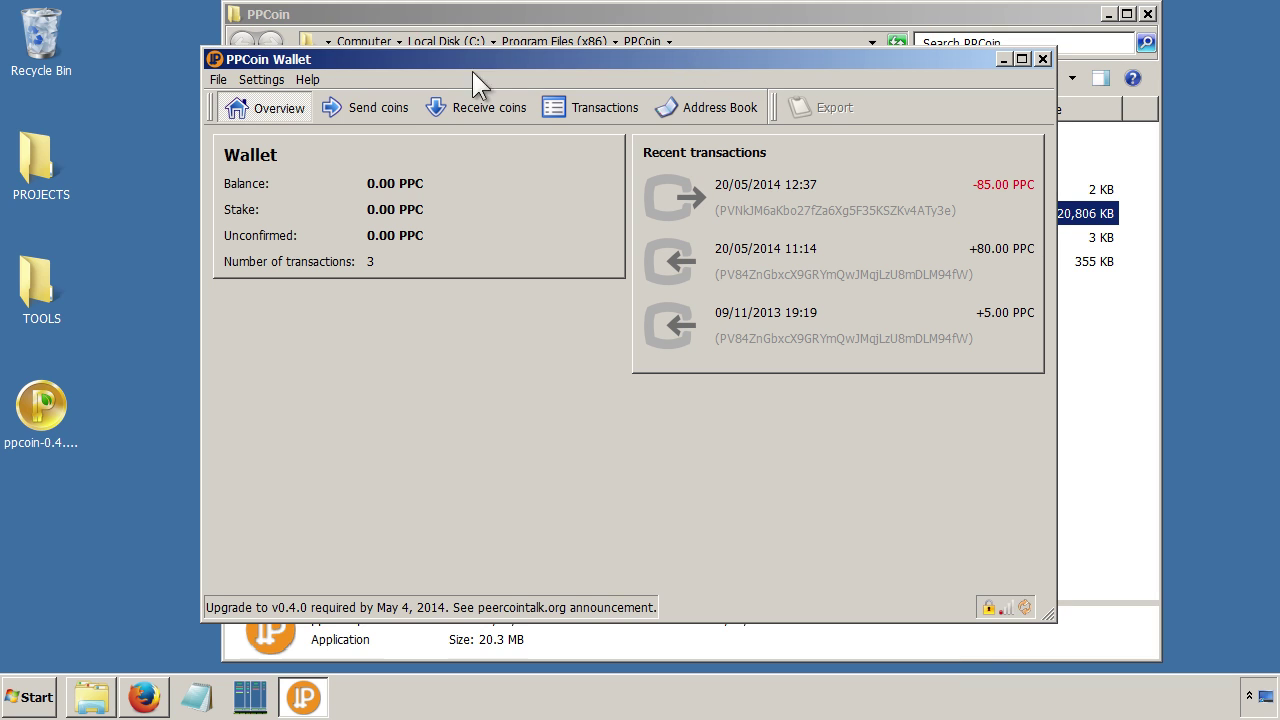
click(310, 79)
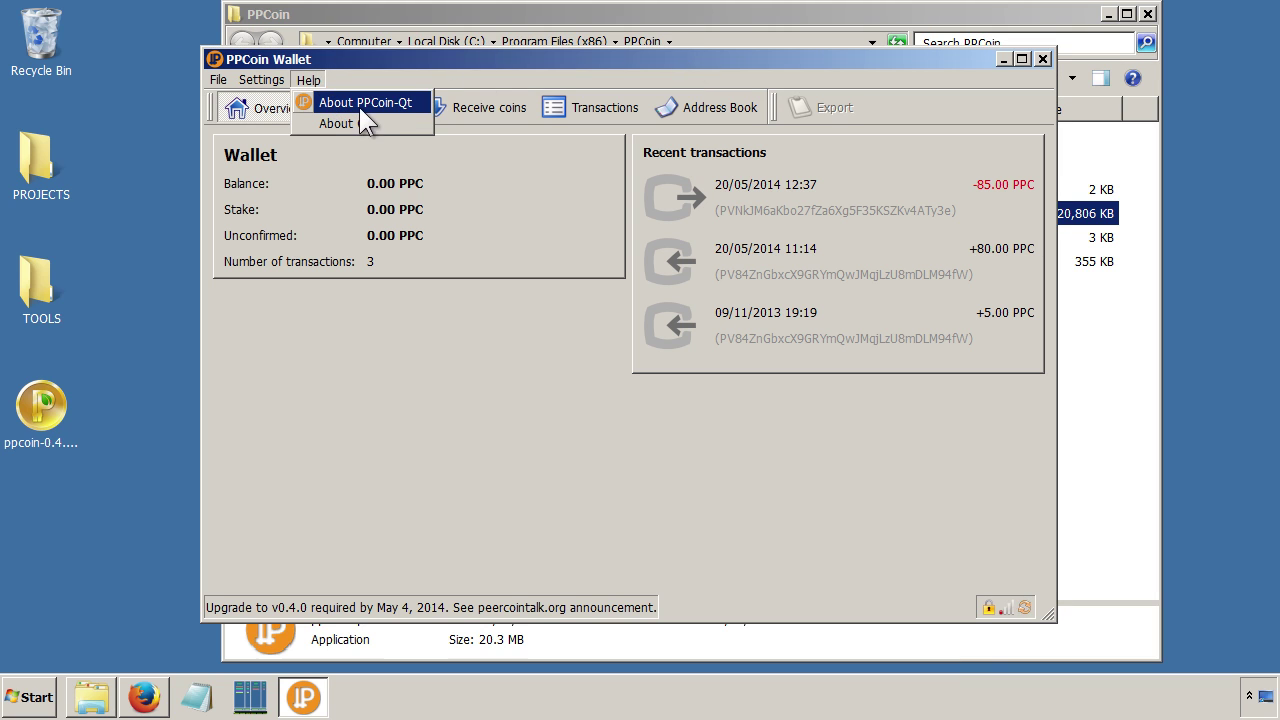
click(379, 103)
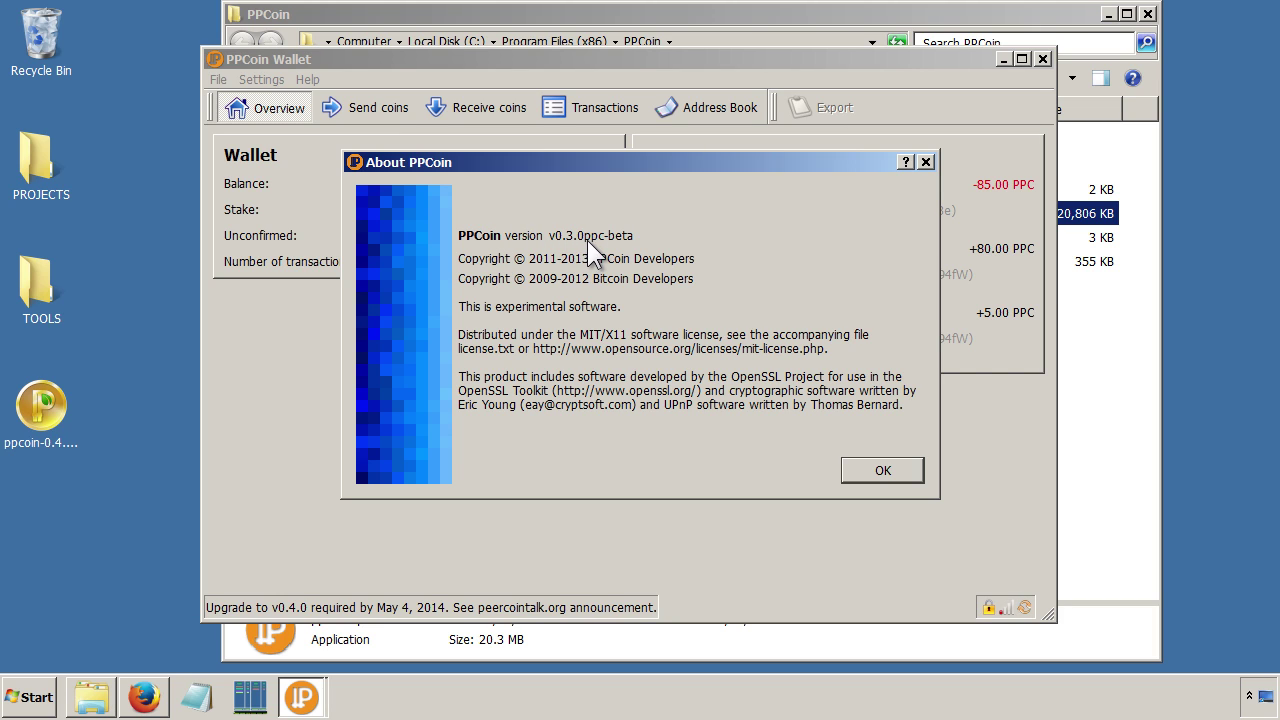
Dismiss the About PPCoin dialog and exit the v0.3.0 wallet client.
click(883, 471)
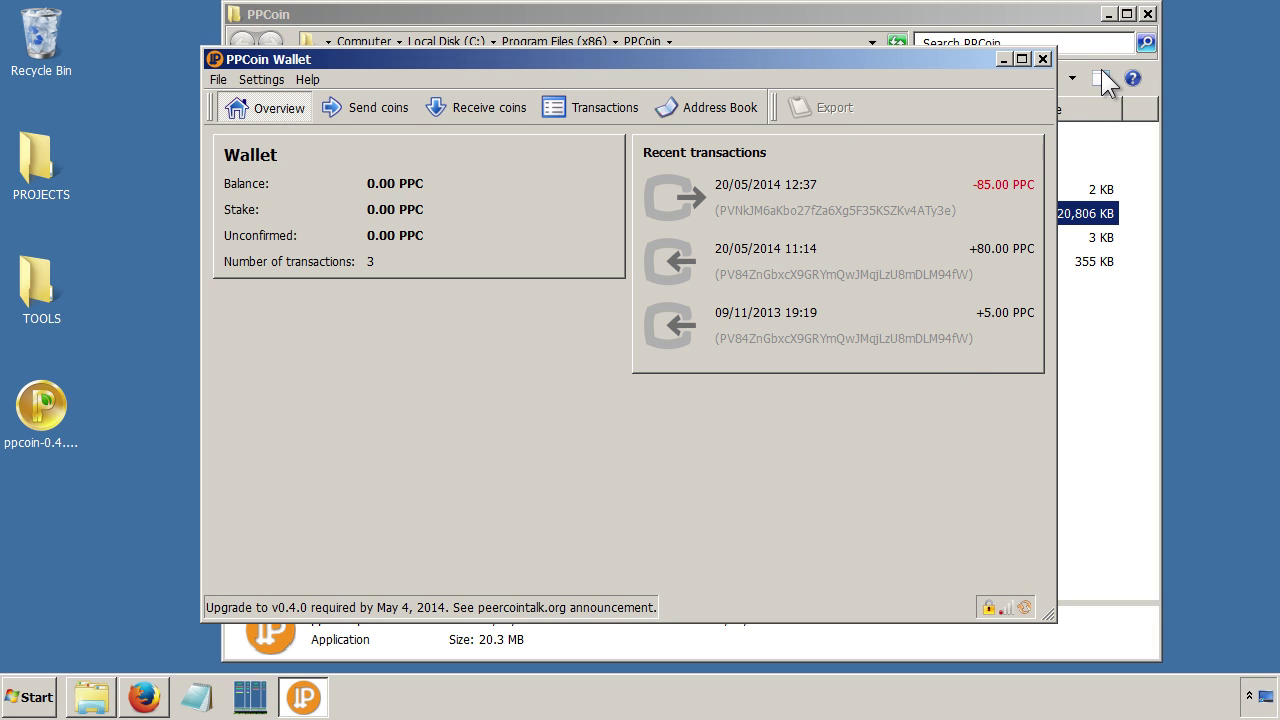
click(213, 77)
click(276, 181)
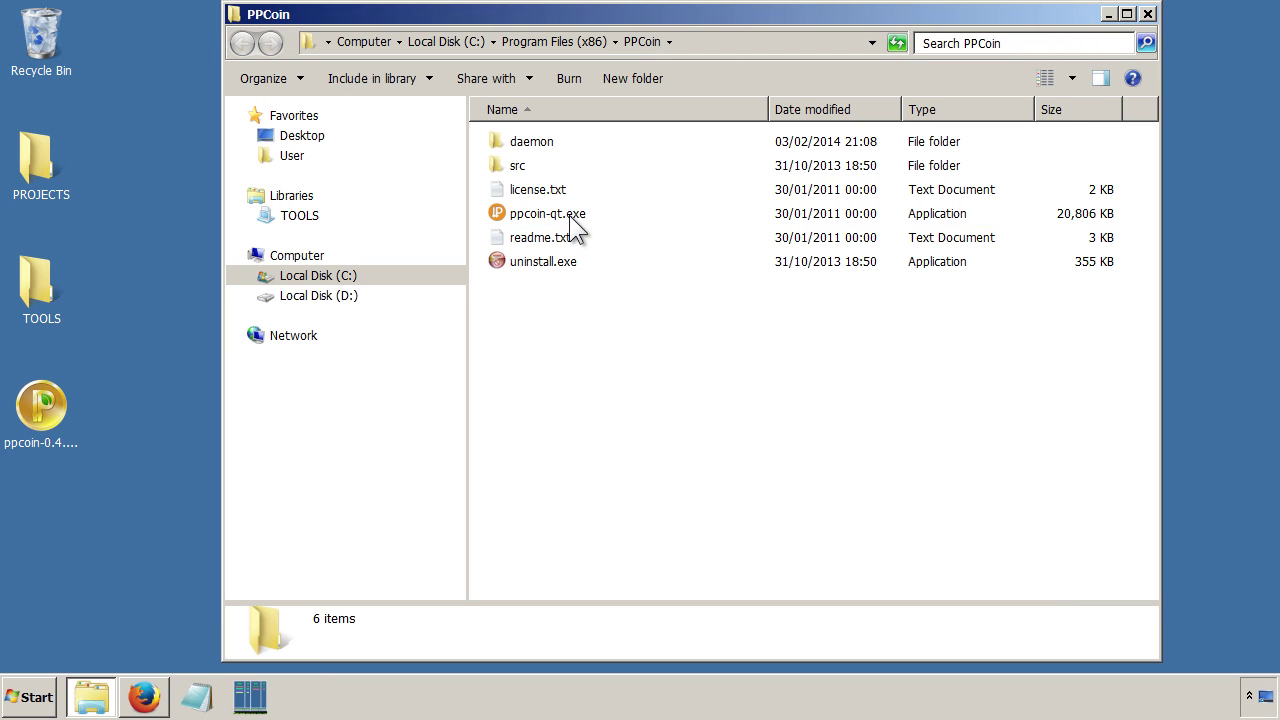
Uninstall the v0.3.0 client by running uninstall.exe from the PPCoin program folder, and finish the uninstall wizard.
click(537, 219)
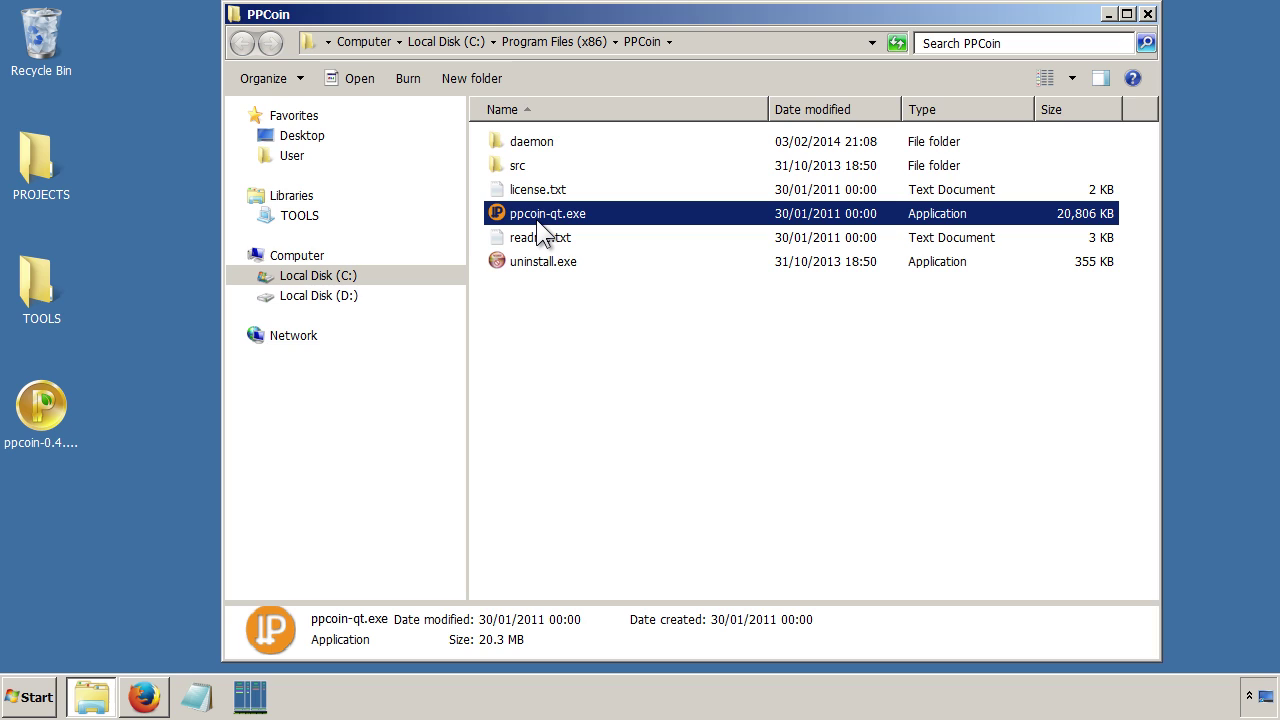
click(531, 264)
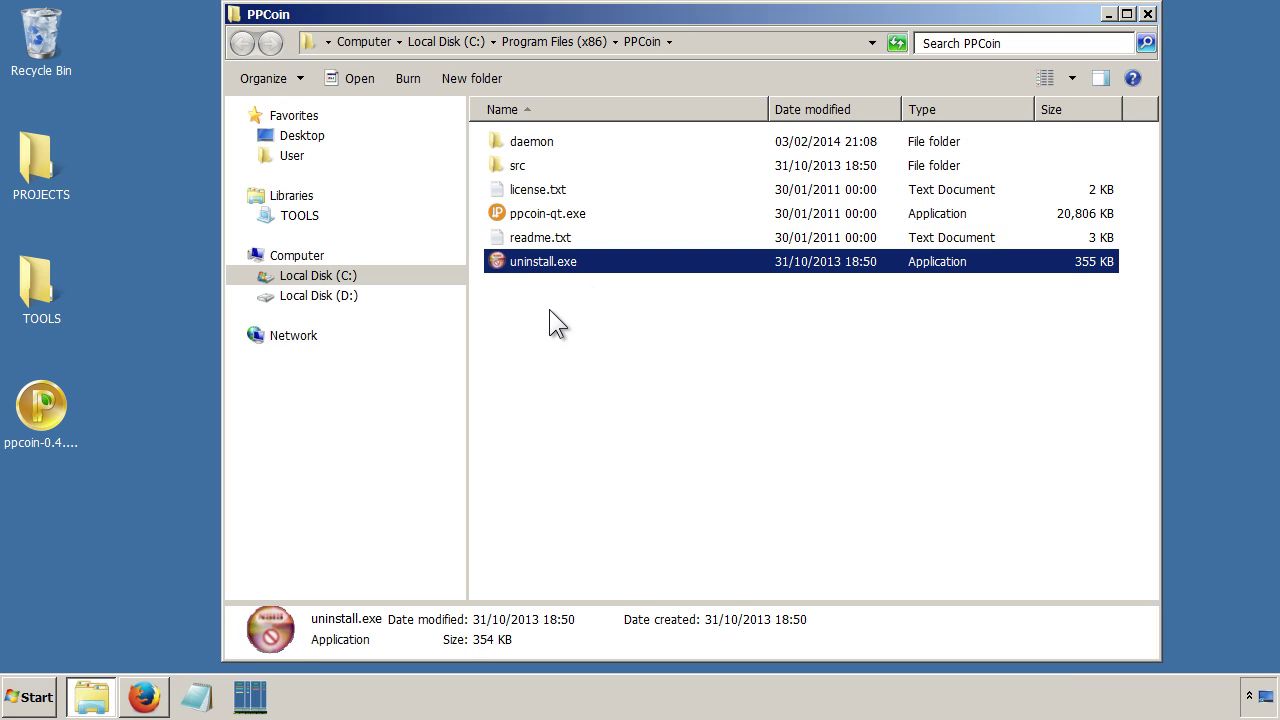
click(547, 312)
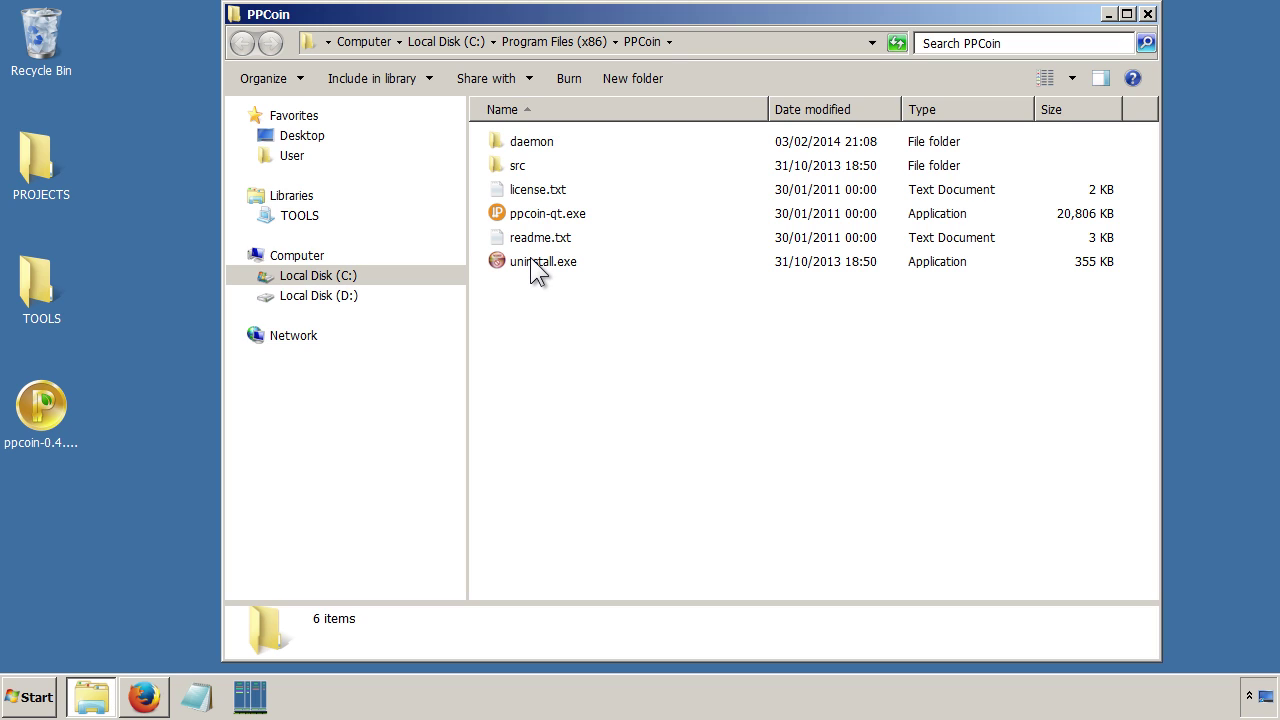
mouse_move(530, 262)
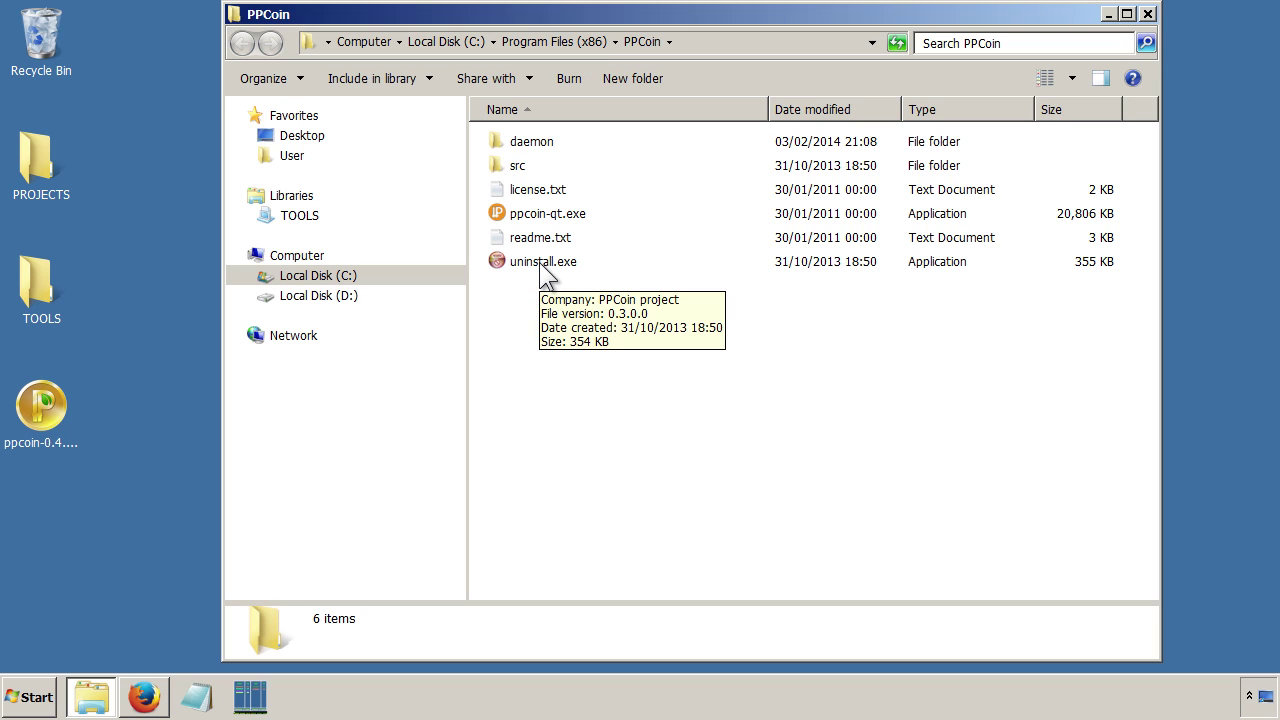
double_click(539, 262)
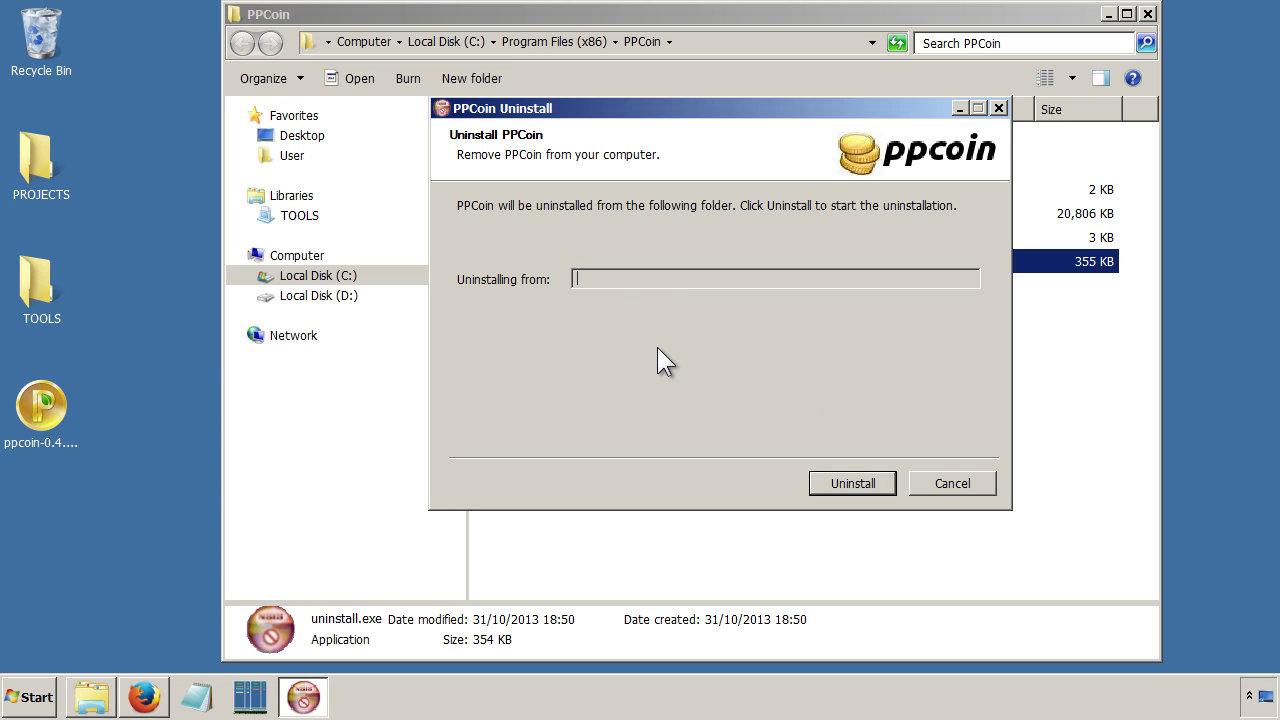
click(852, 485)
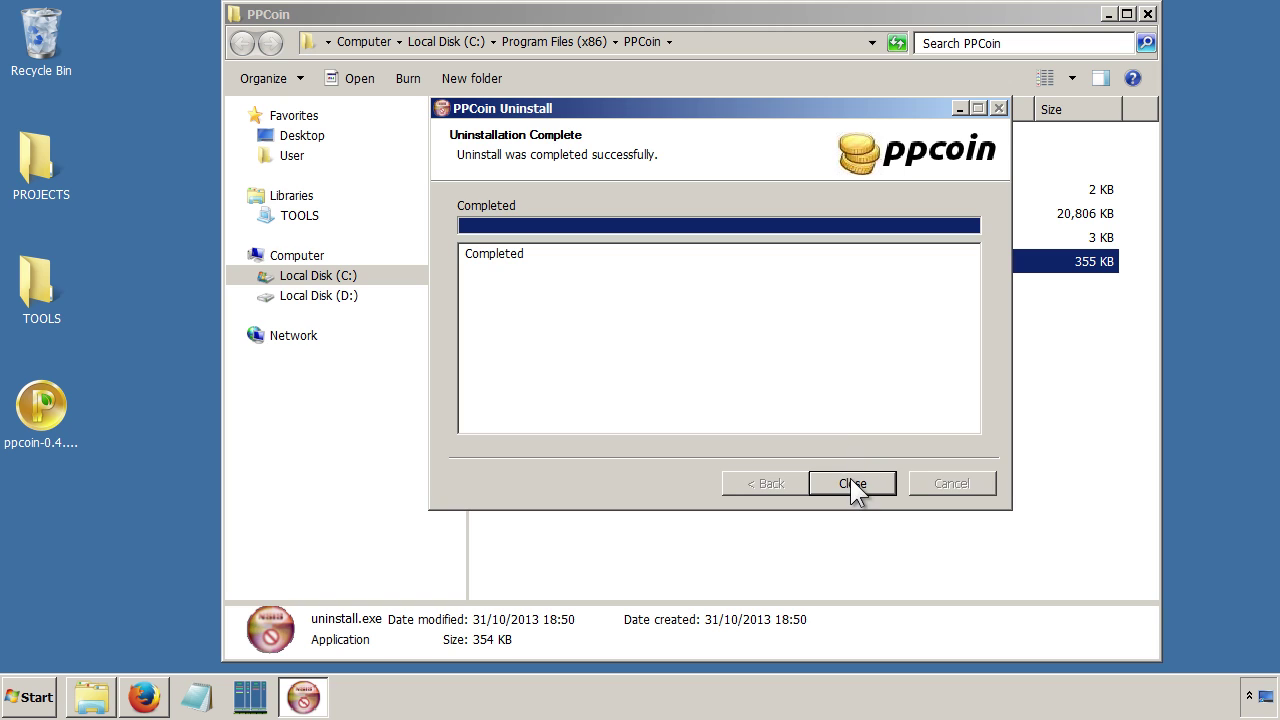
click(852, 484)
click(581, 384)
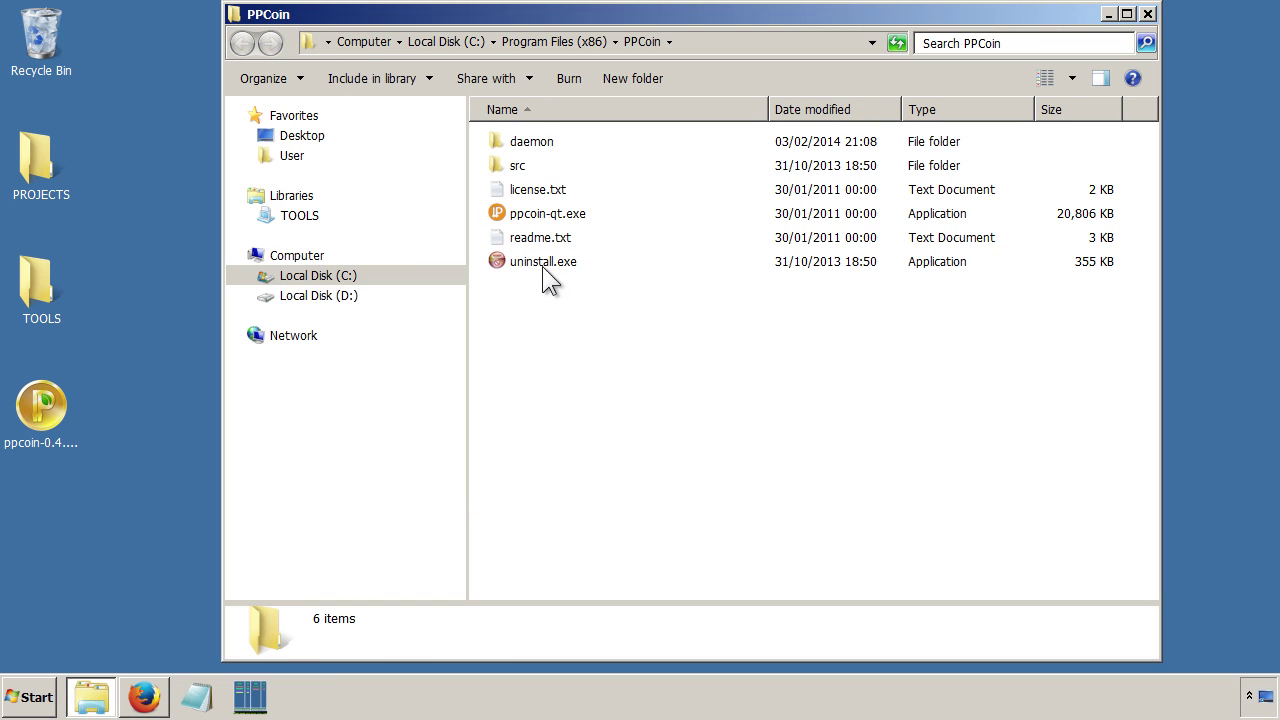
Delete the PPCoin folder from C:\Program Files (x86) to the Recycle Bin and minimize the folder window.
click(576, 48)
double_click(533, 587)
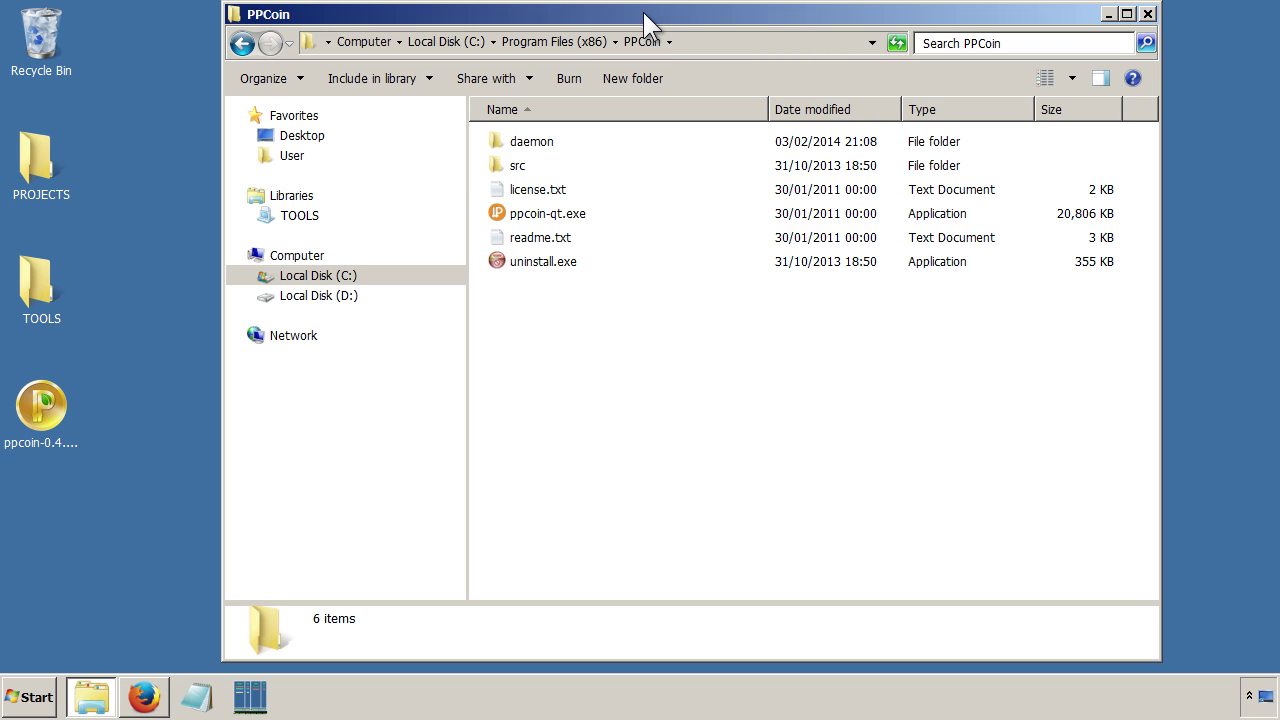
click(548, 40)
scroll(611, 523, down, 1)
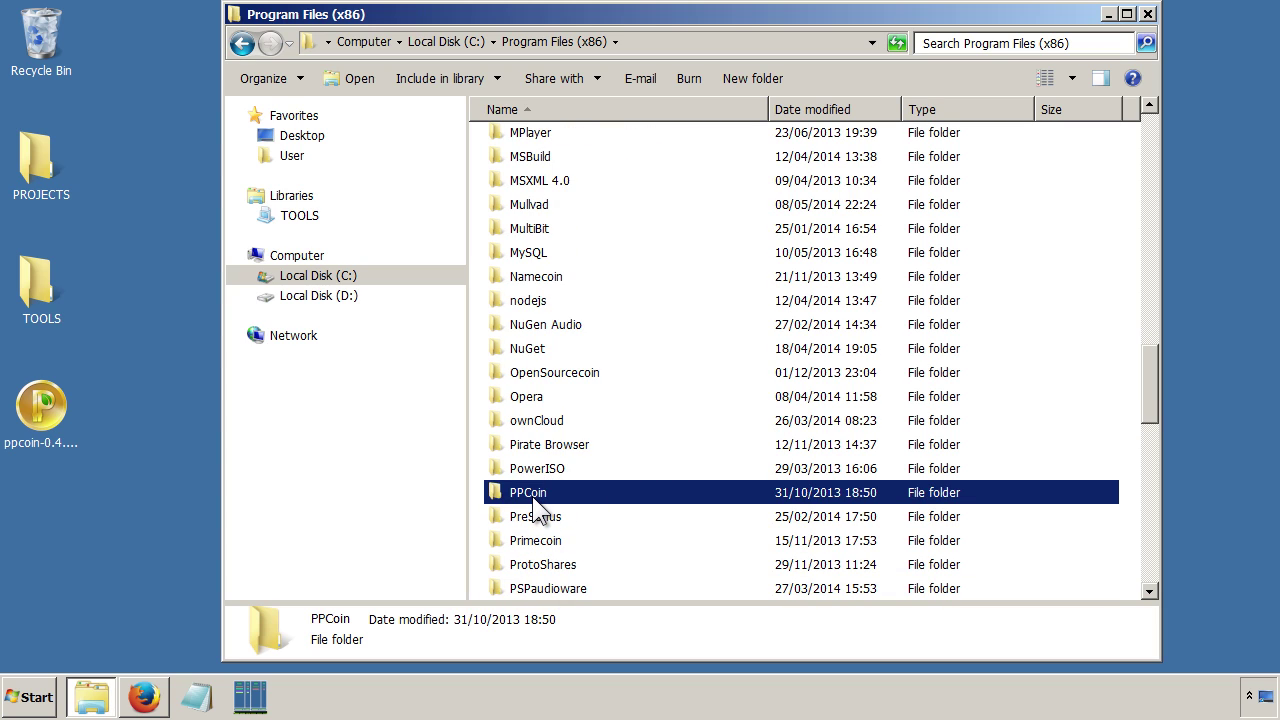
key(Delete)
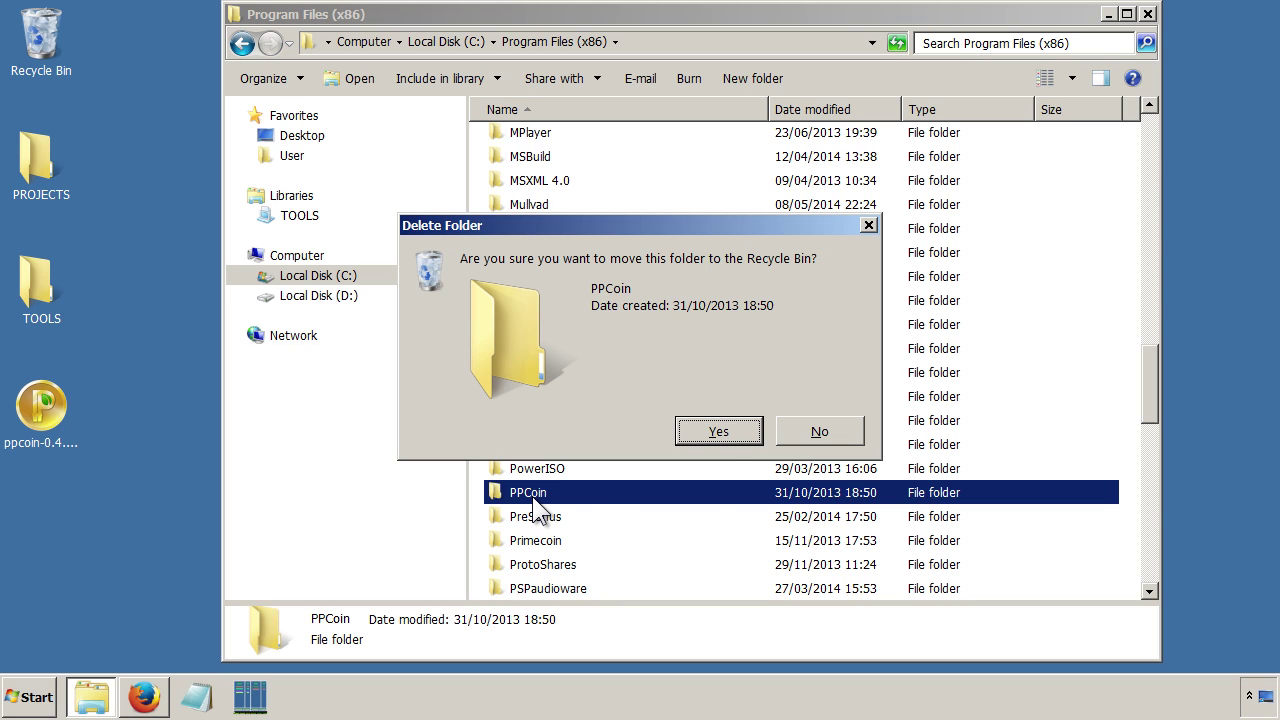
key(Return)
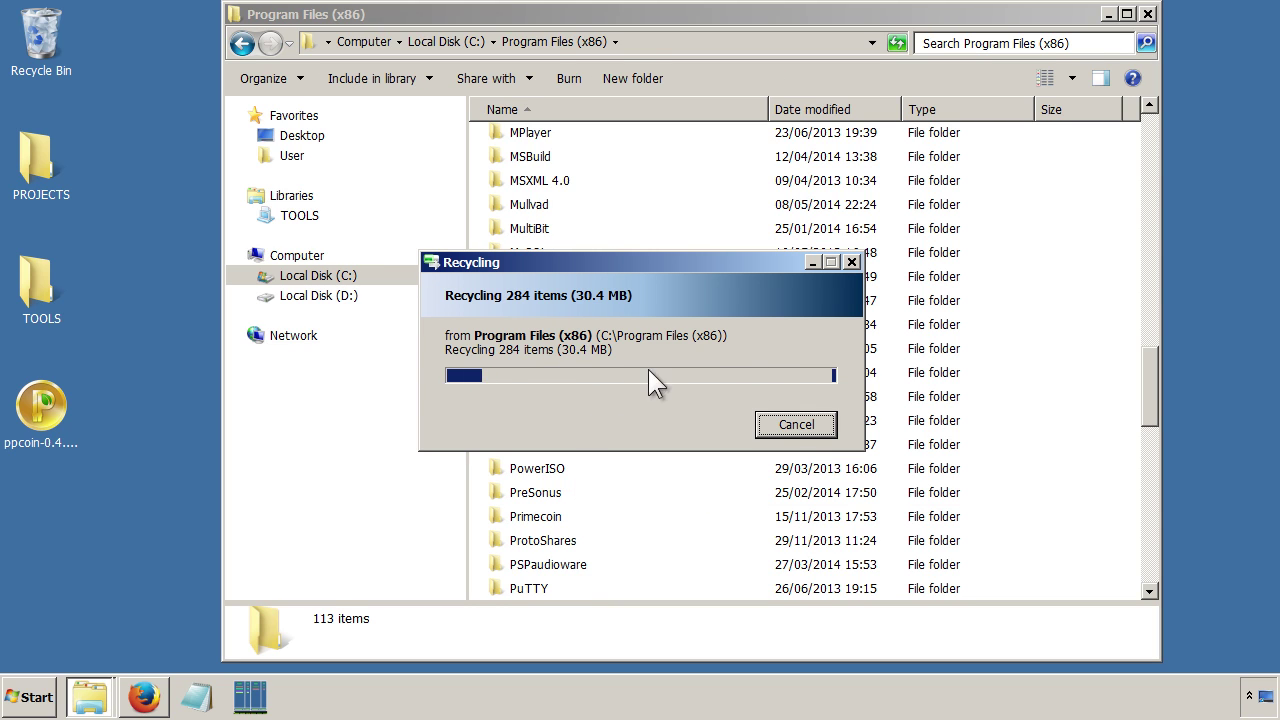
click(1109, 14)
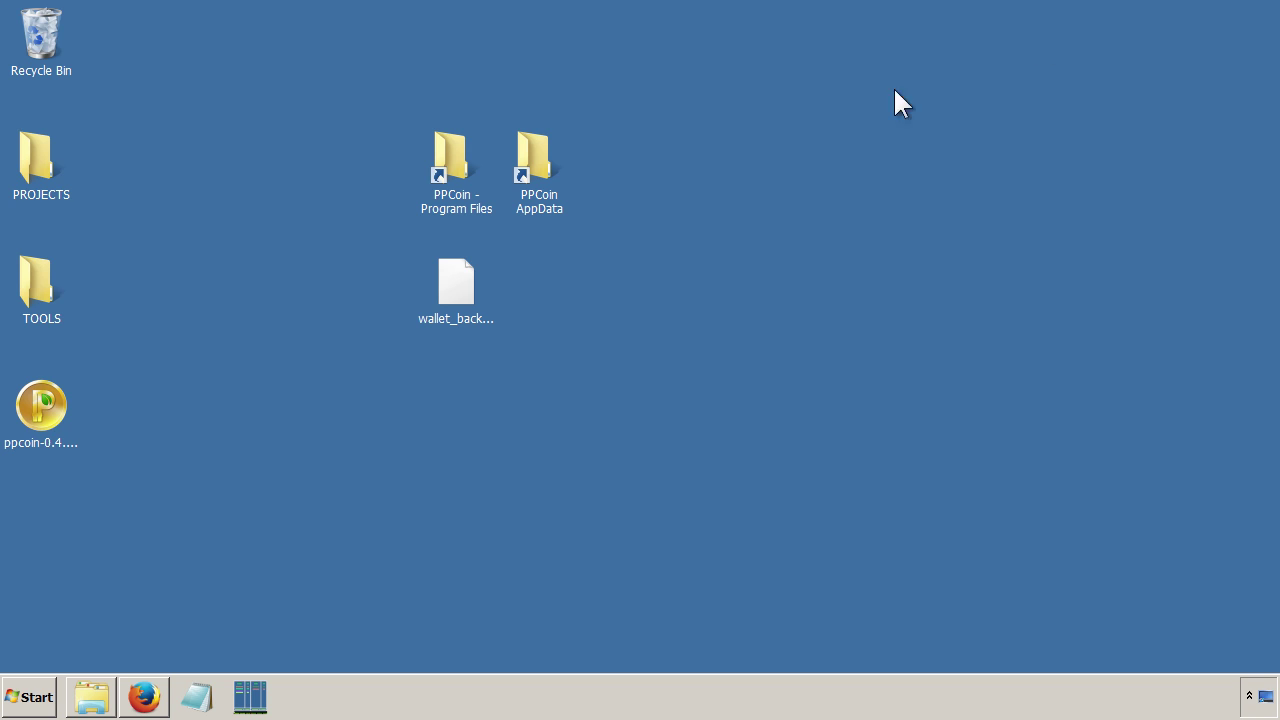
Switch to Firefox and highlight the "Download and install v0.4.0 client" line in the forum announcement.
key(alt+Tab)
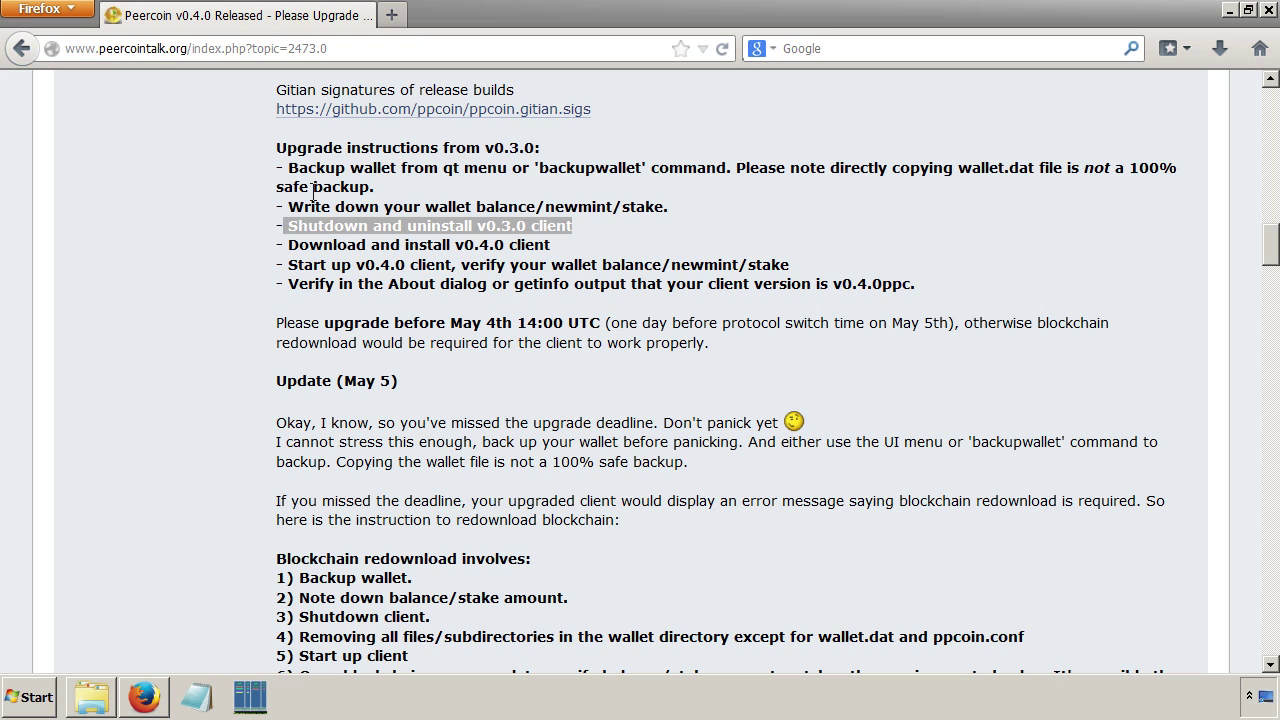
double_click(373, 245)
triple_click(373, 245)
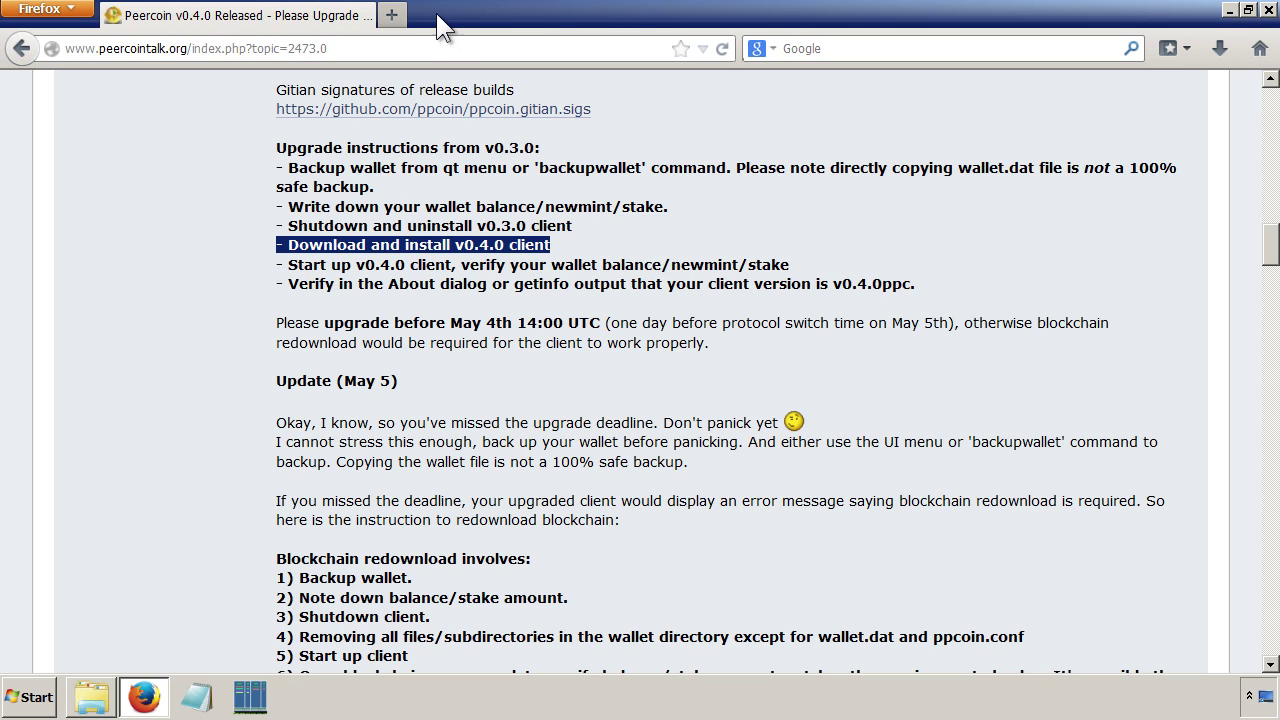
Search Google for "peercoin" in a new browser tab and open the wallet downloads page on peercoin.net.
click(405, 15)
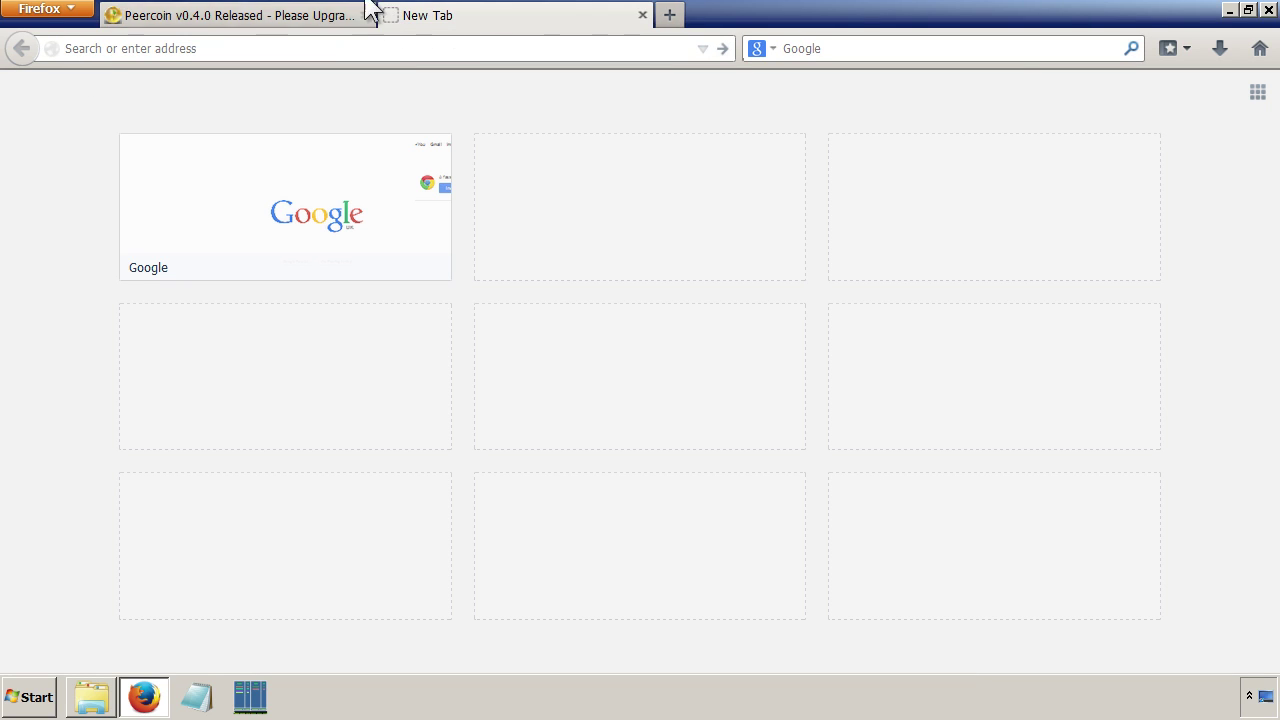
click(1260, 48)
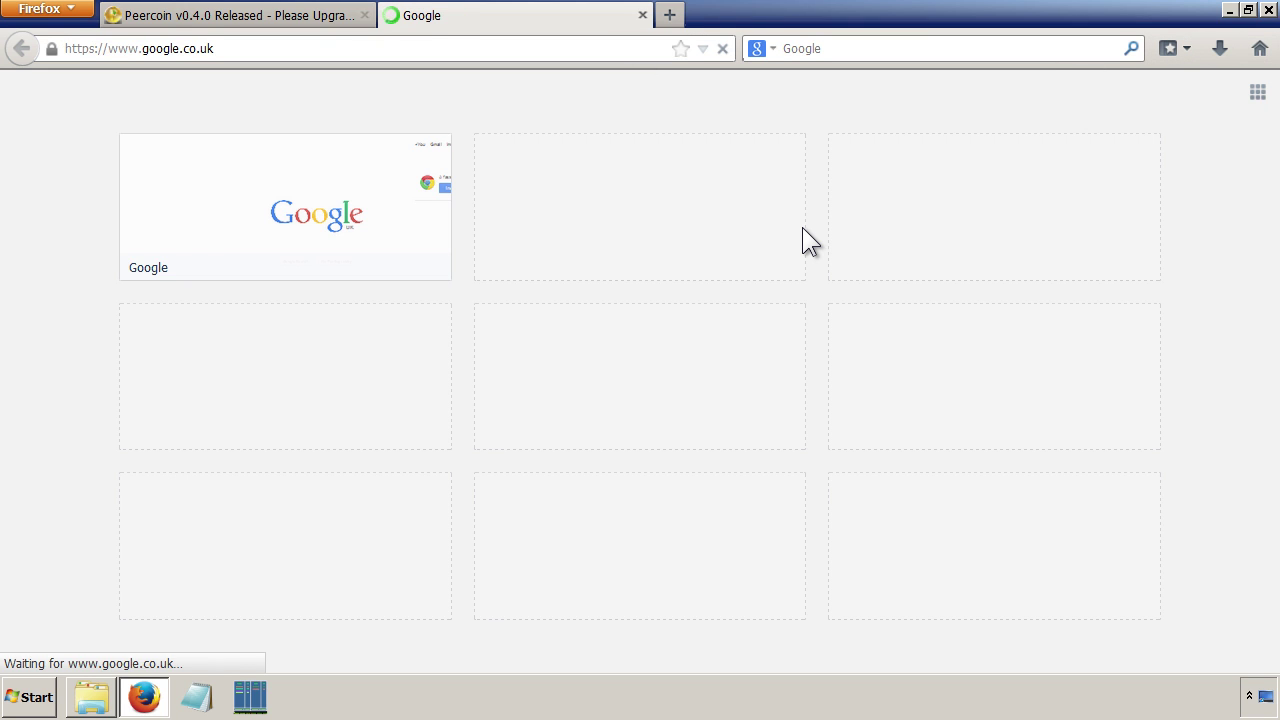
text(peercoin)
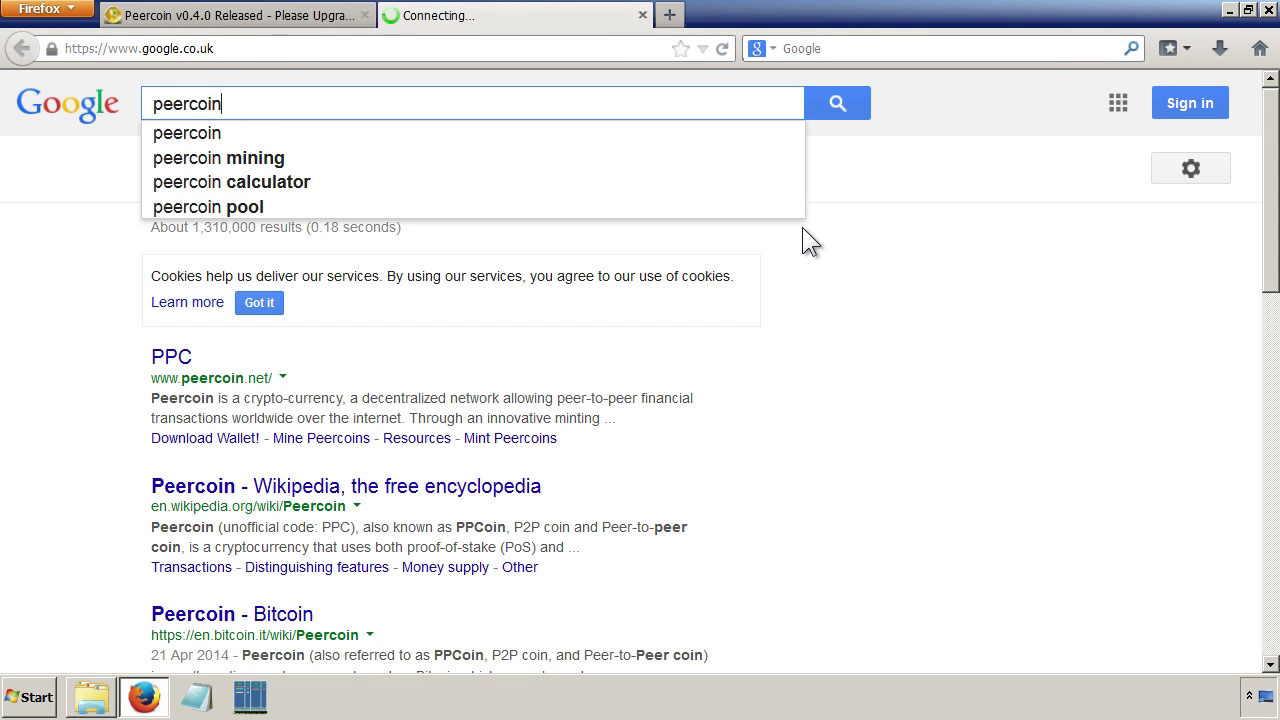
key(Return)
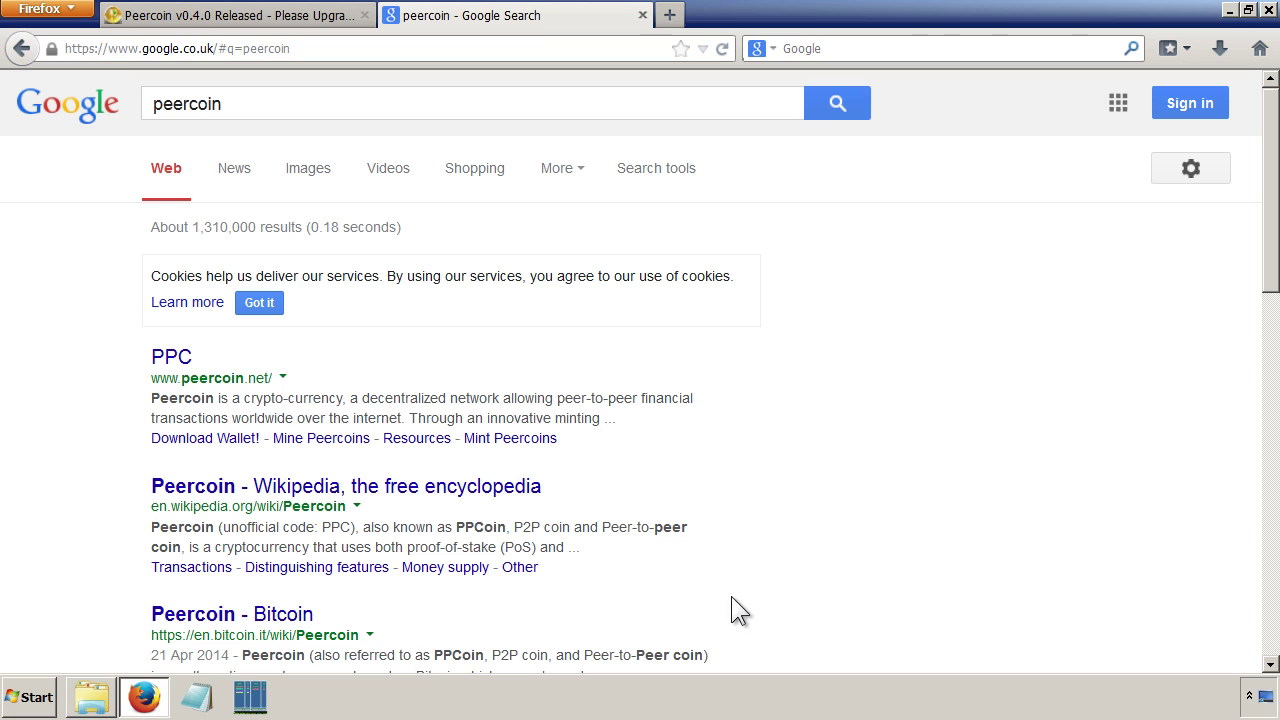
click(192, 362)
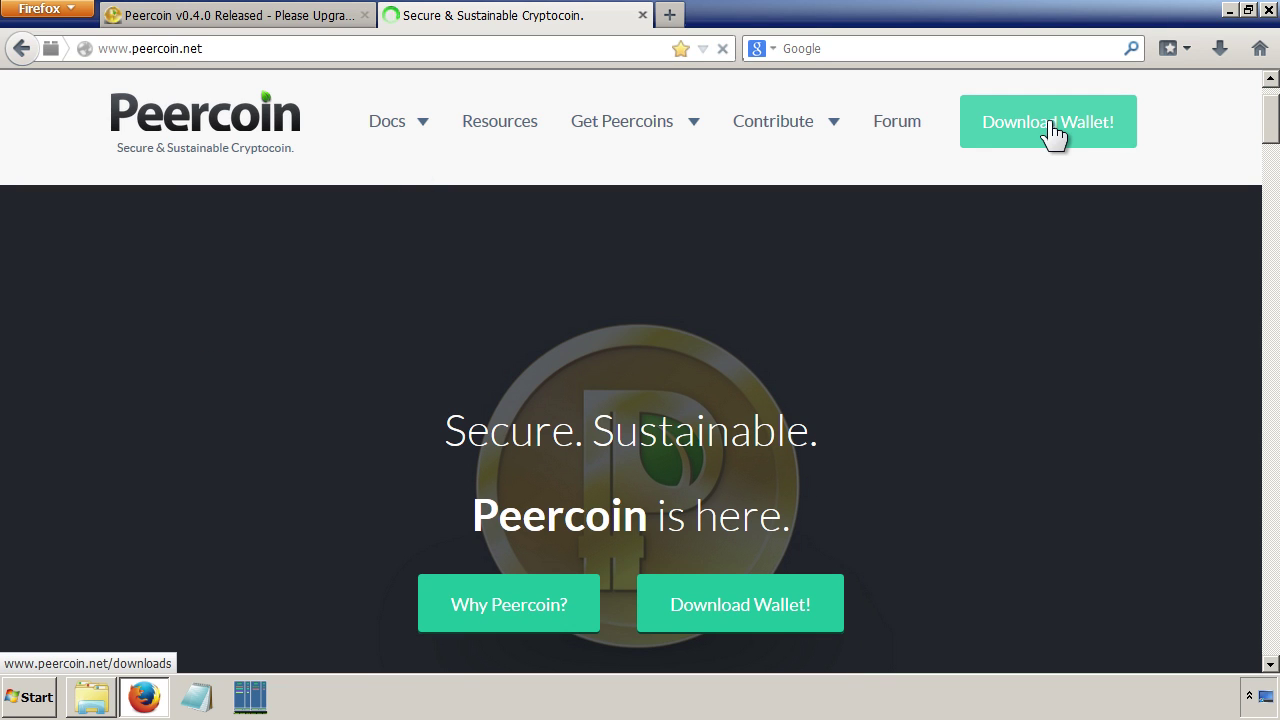
click(1053, 135)
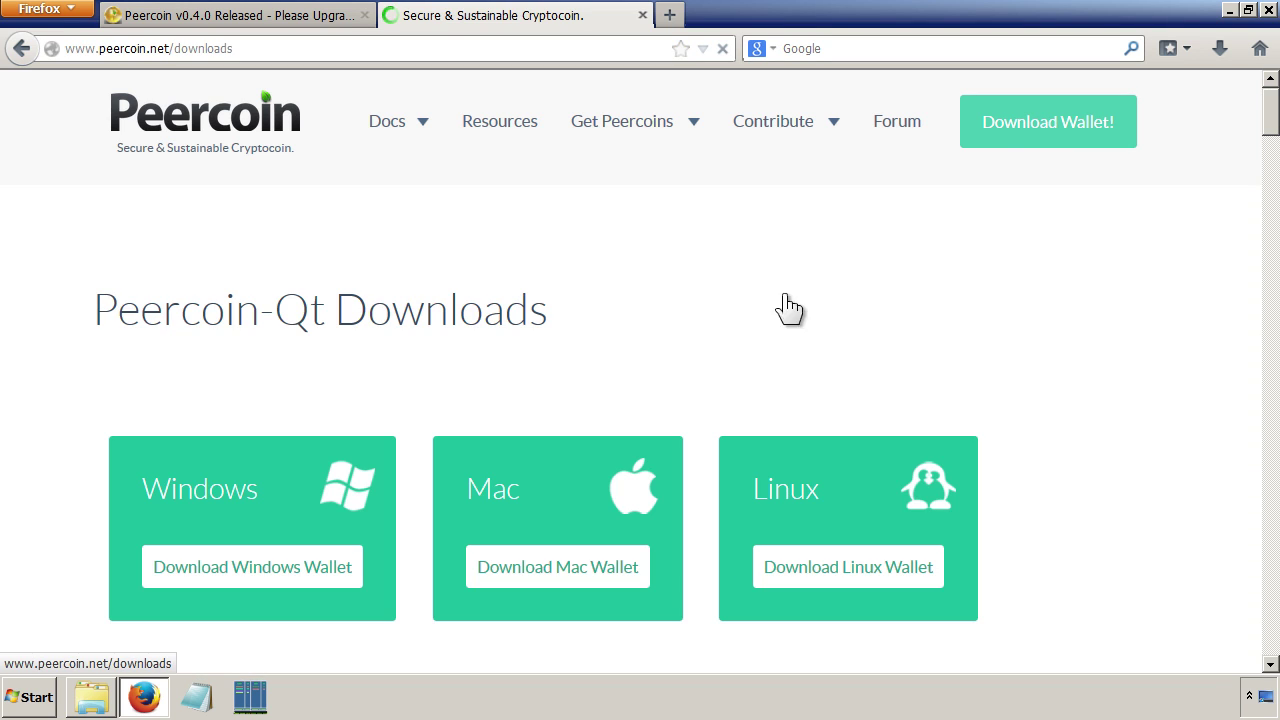
Download the Windows wallet and save ppcoin-0.4.0-win32-setup.exe to the Desktop.
scroll(751, 303, down, 2)
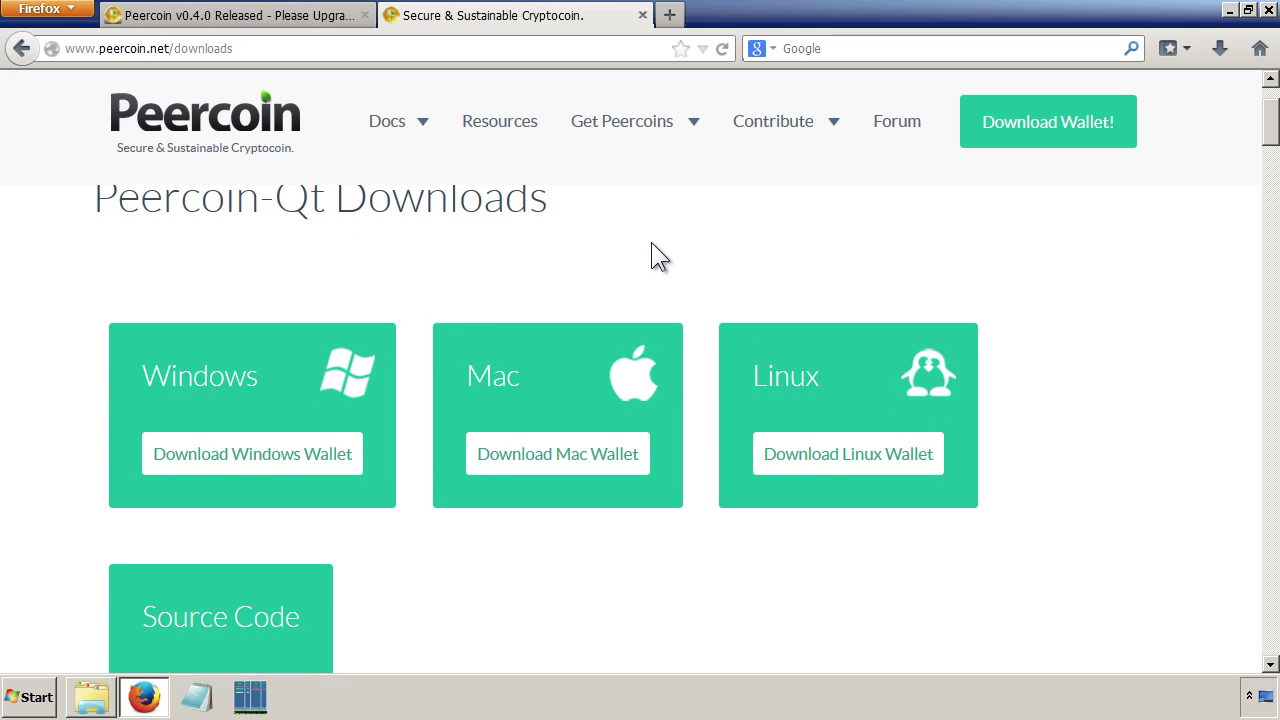
scroll(651, 242, down, 1)
scroll(707, 232, down, 1)
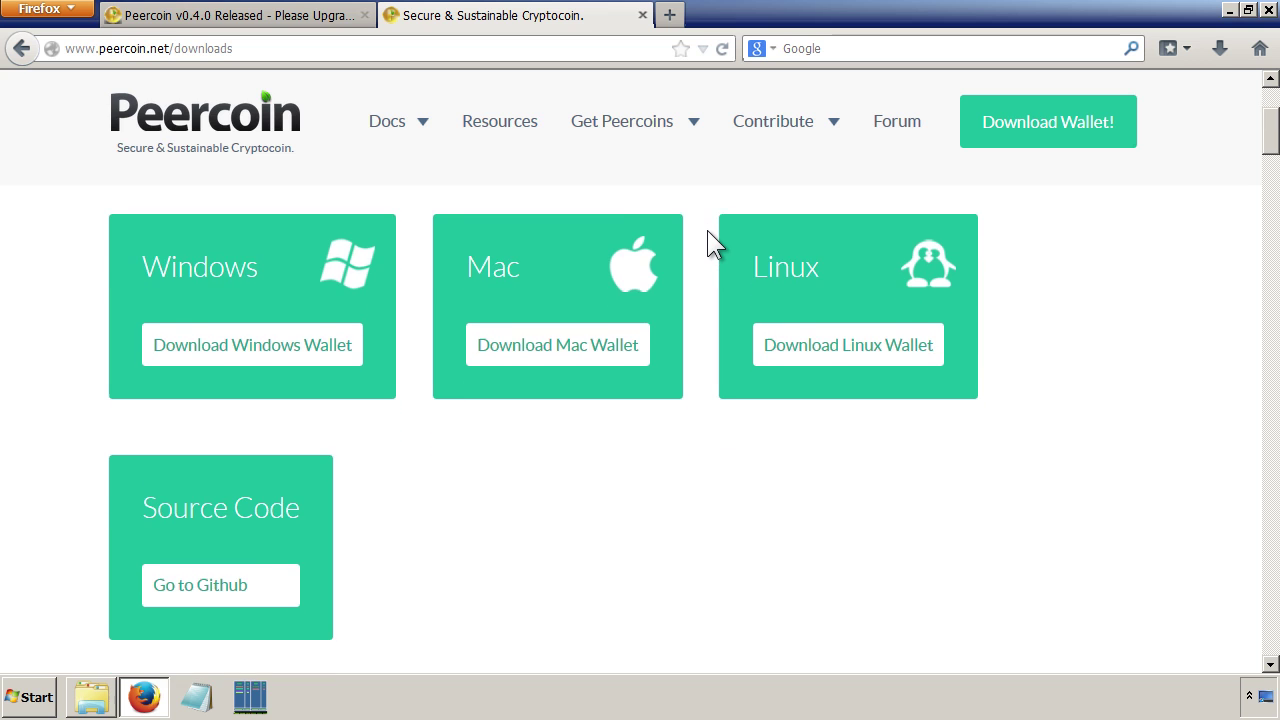
scroll(707, 232, up, 1)
scroll(707, 232, down, 1)
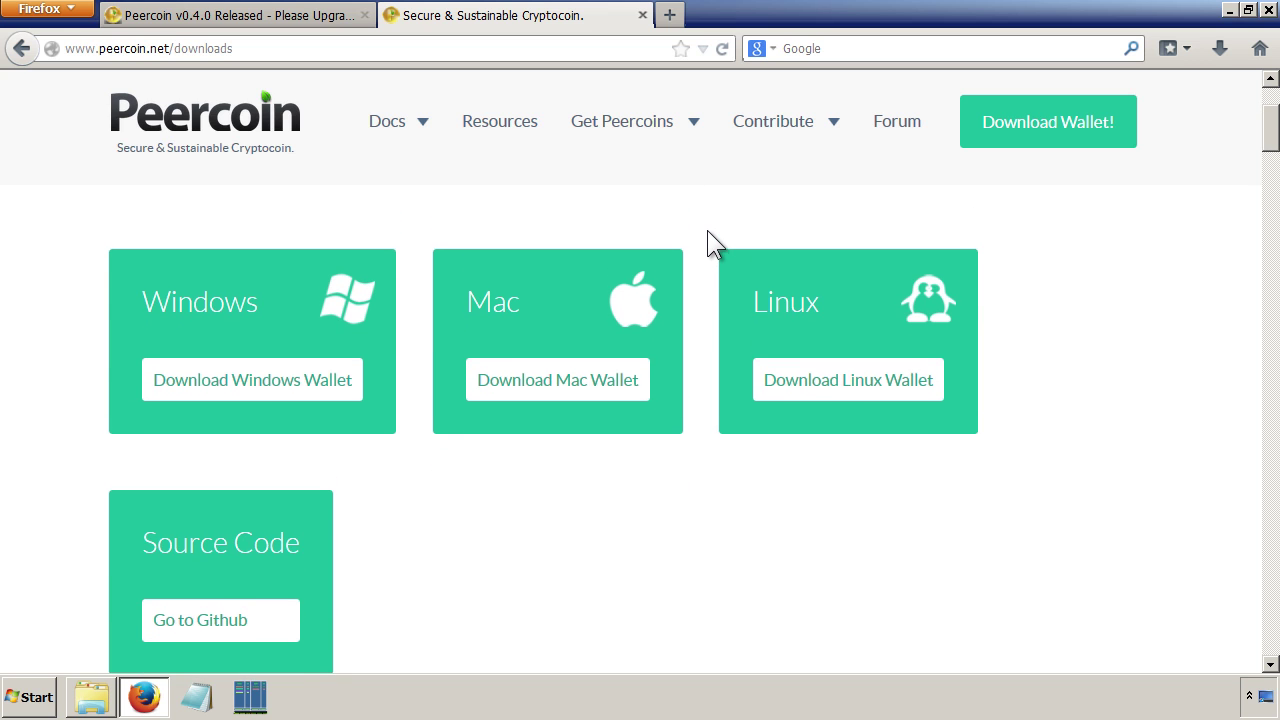
scroll(707, 231, down, 1)
scroll(707, 231, up, 2)
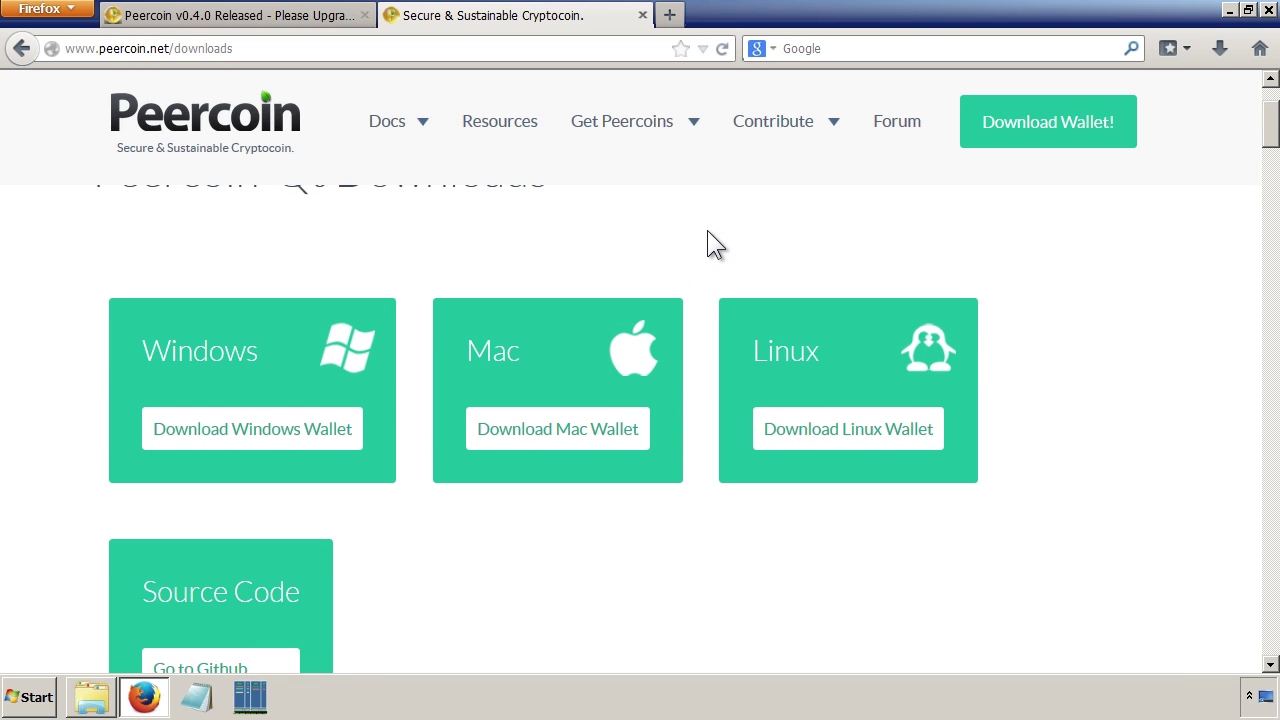
scroll(707, 231, down, 1)
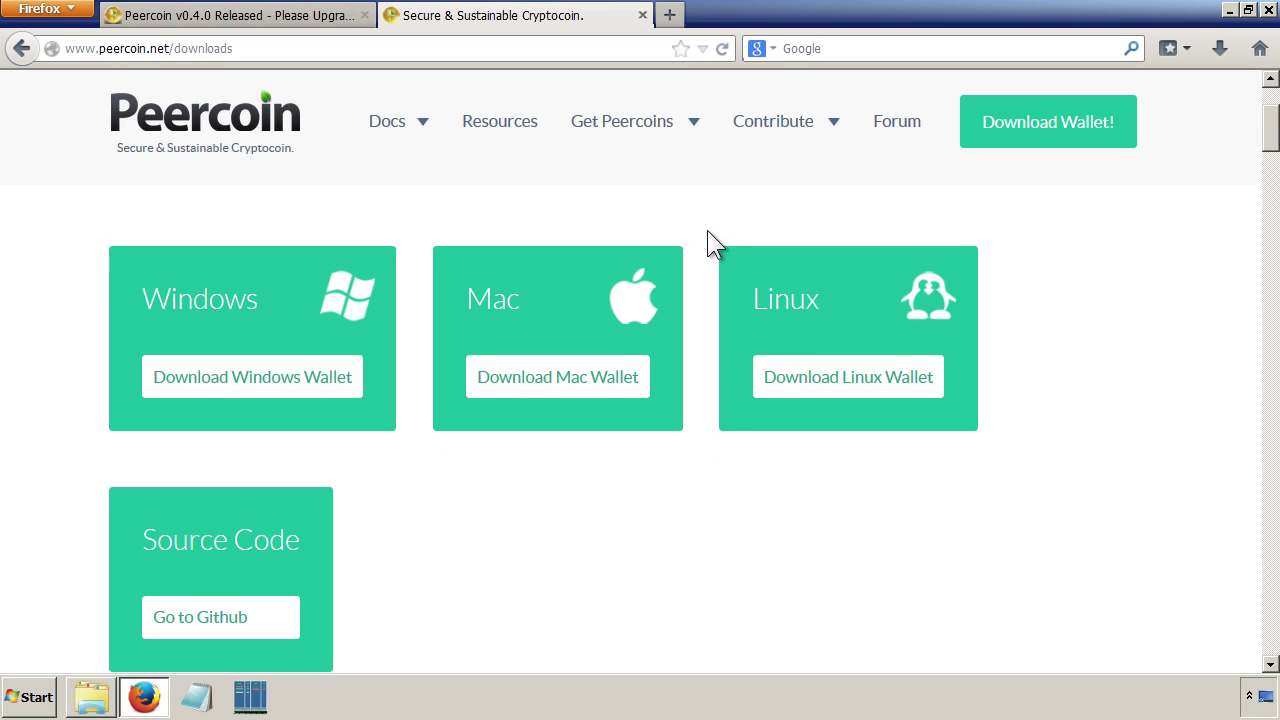
click(242, 382)
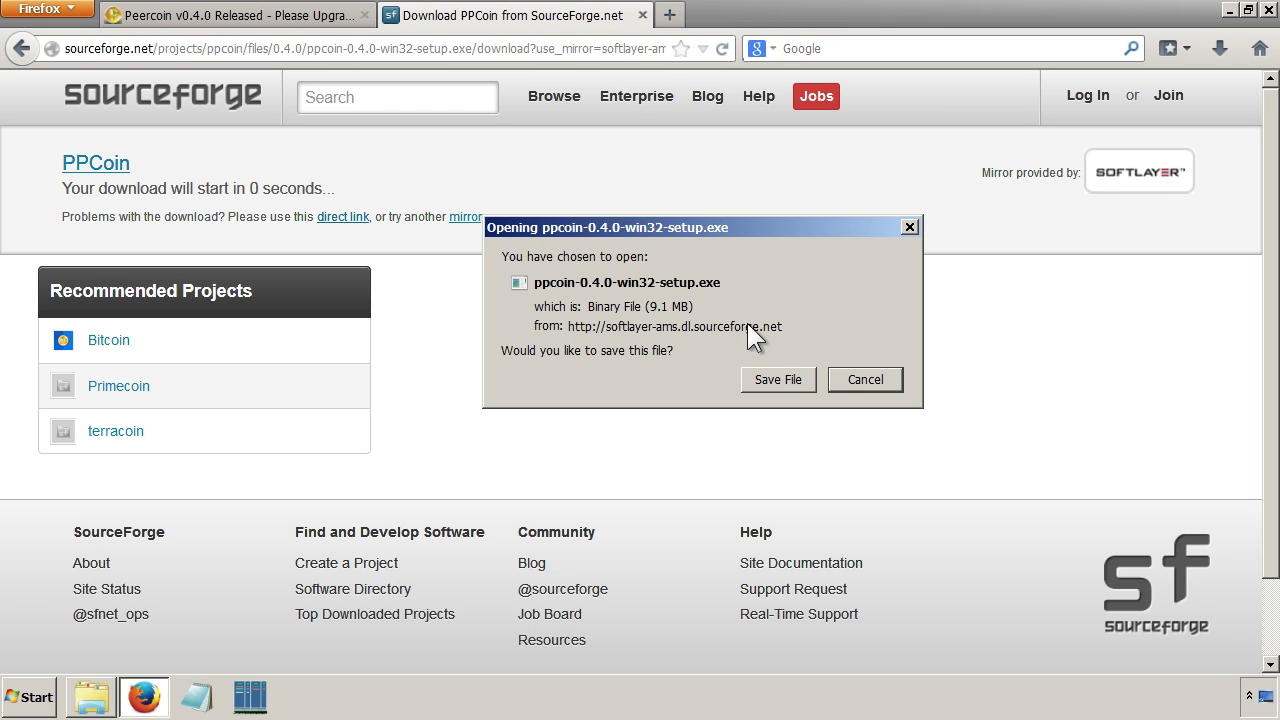
click(777, 381)
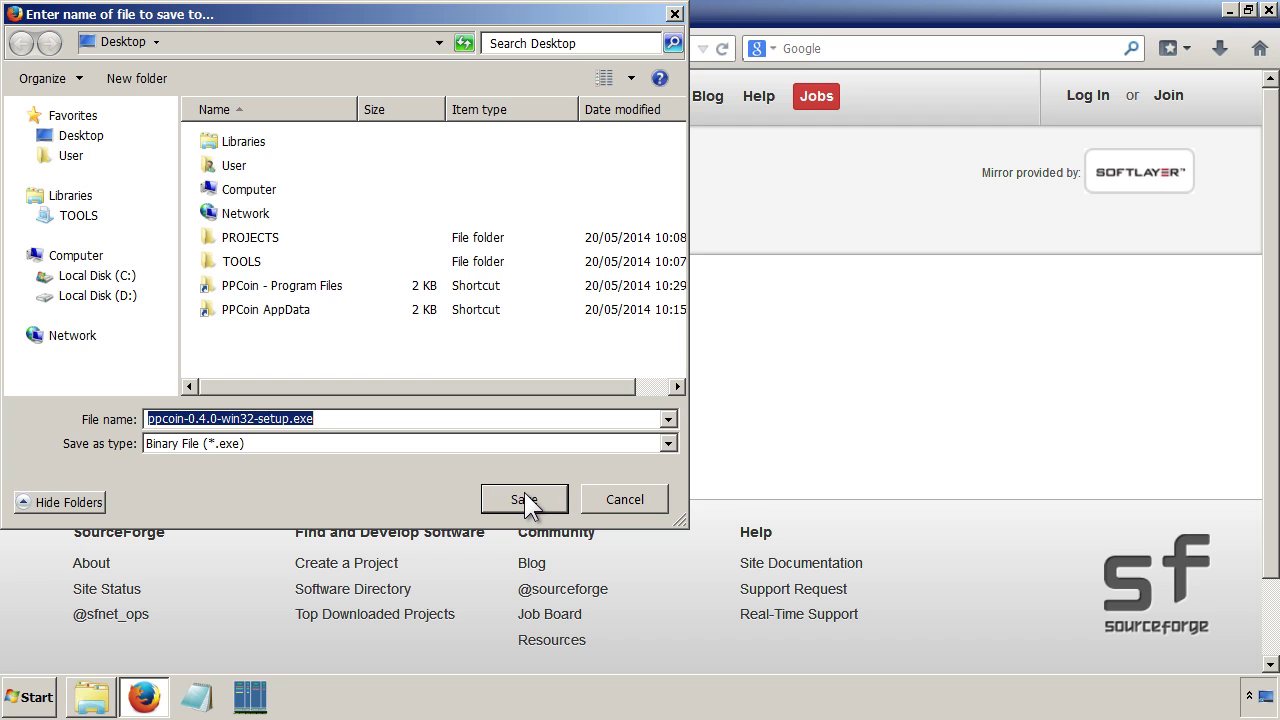
click(526, 497)
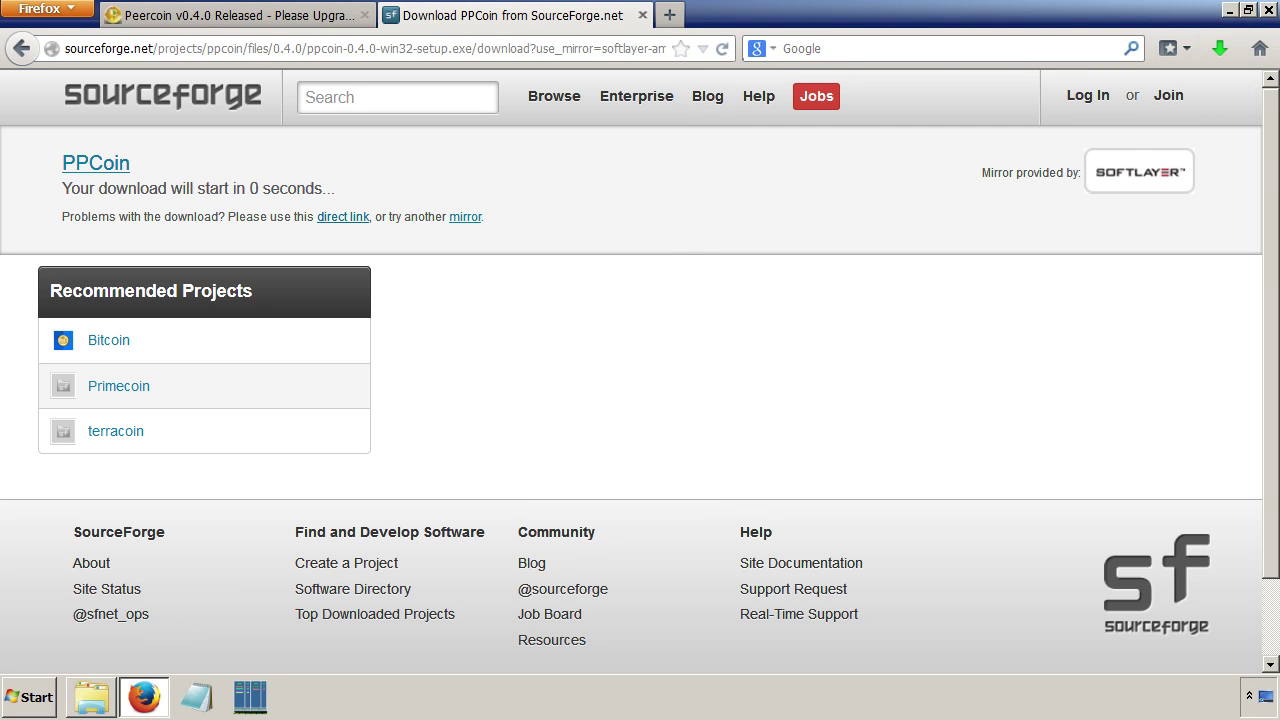
Show the desktop, check the contents of the PPCoin - Program Files folder, and close its window.
click(1267, 700)
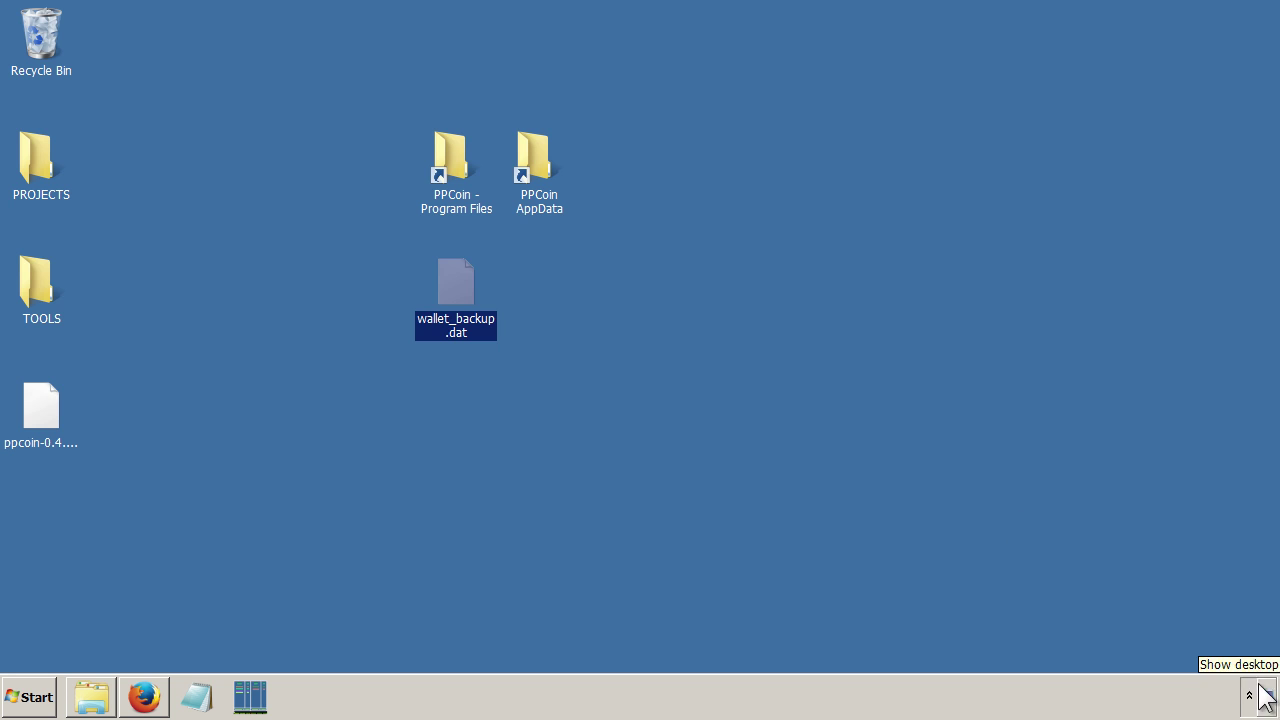
double_click(470, 170)
click(48, 403)
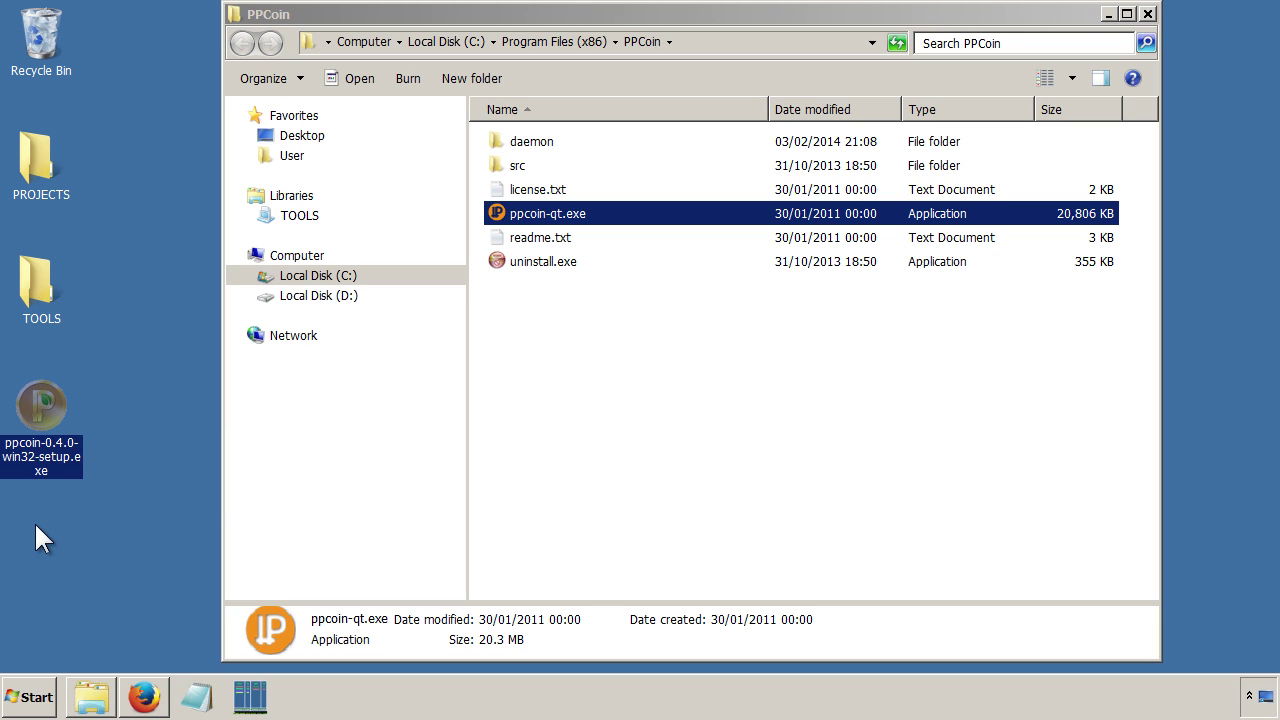
click(537, 396)
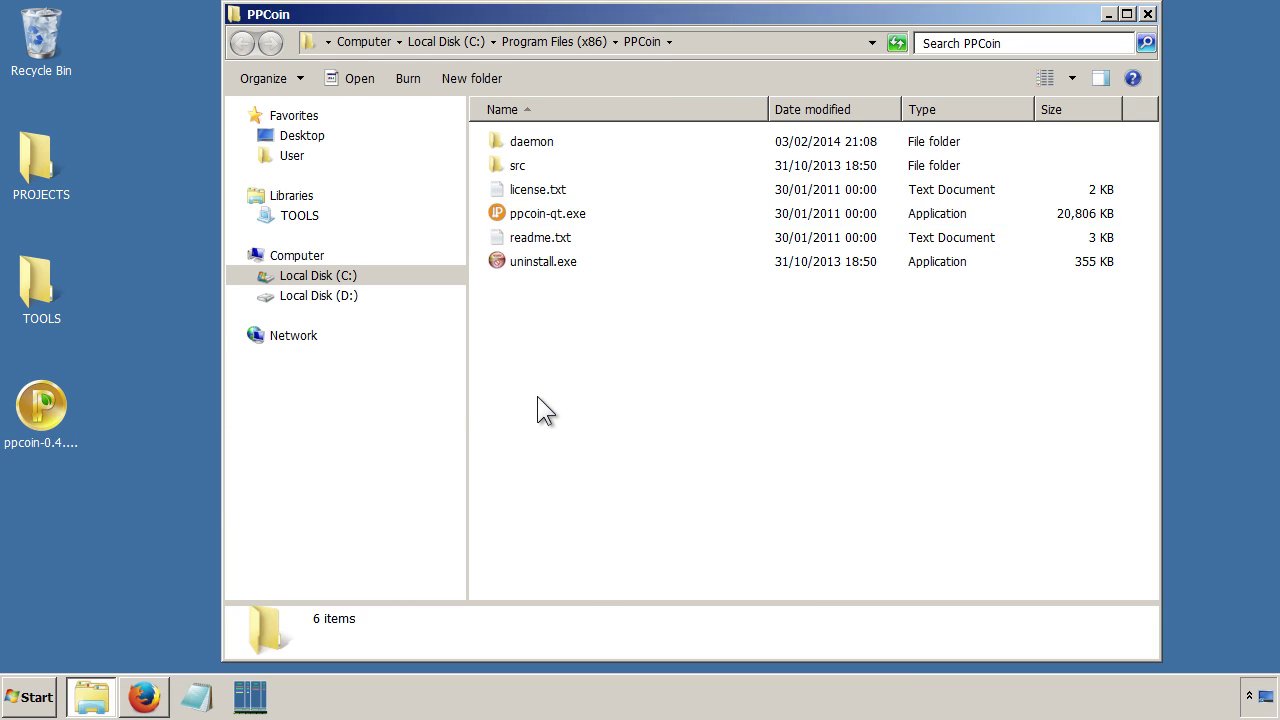
click(1148, 14)
Run ppcoin-0.4.0-win32-setup.exe, install PPCoin to C:\Program Files (x86)\PPCoin with the PPCoin Start Menu folder, and launch the wallet on finishing.
double_click(54, 399)
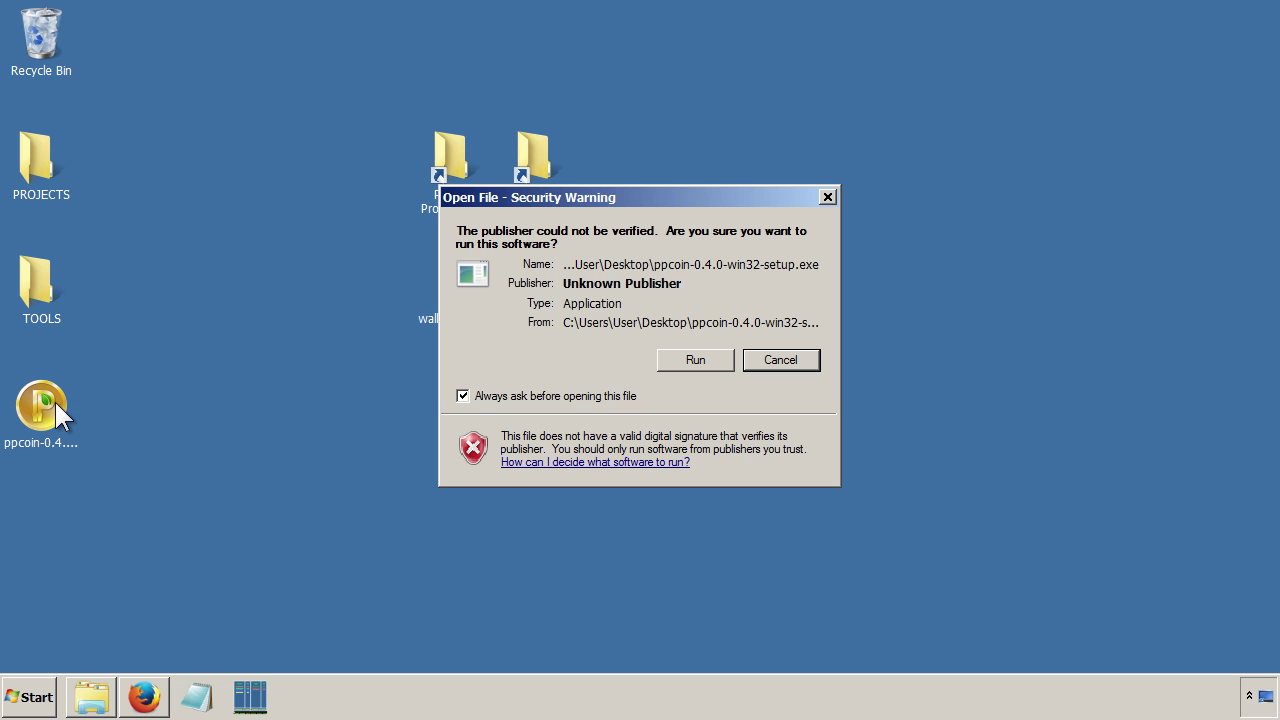
click(688, 360)
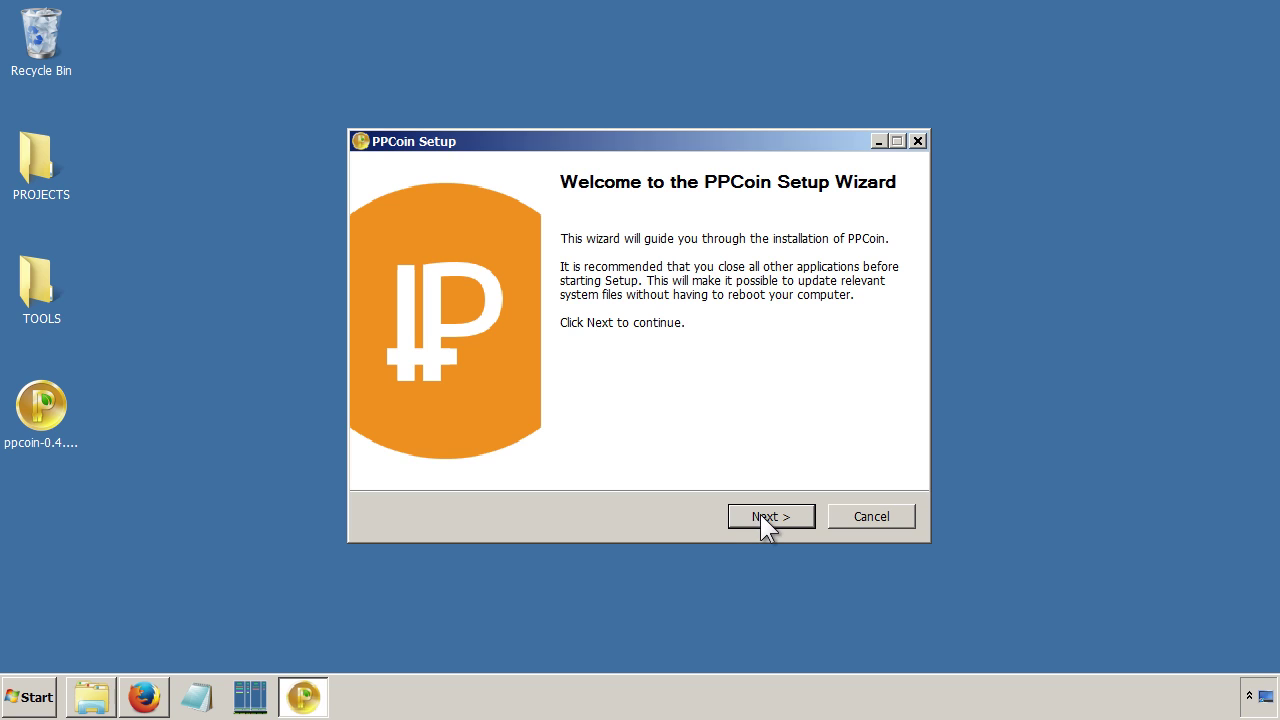
click(760, 520)
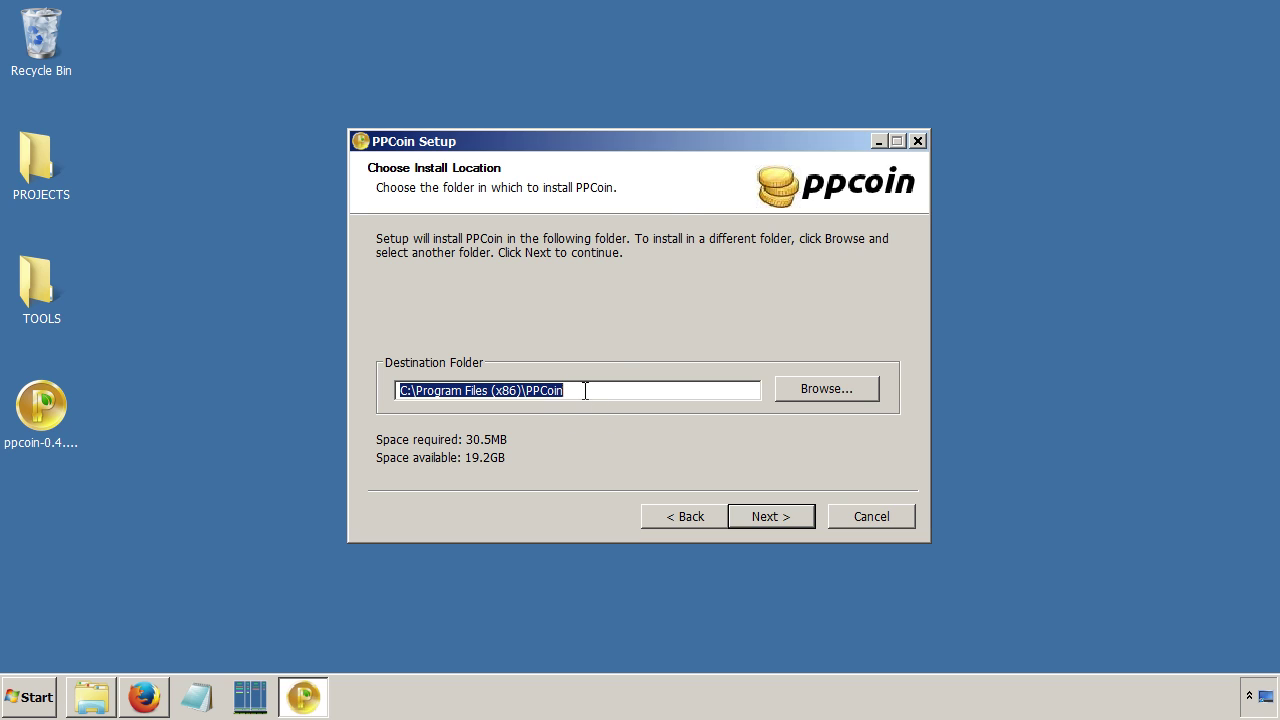
drag(696, 139, 708, 105)
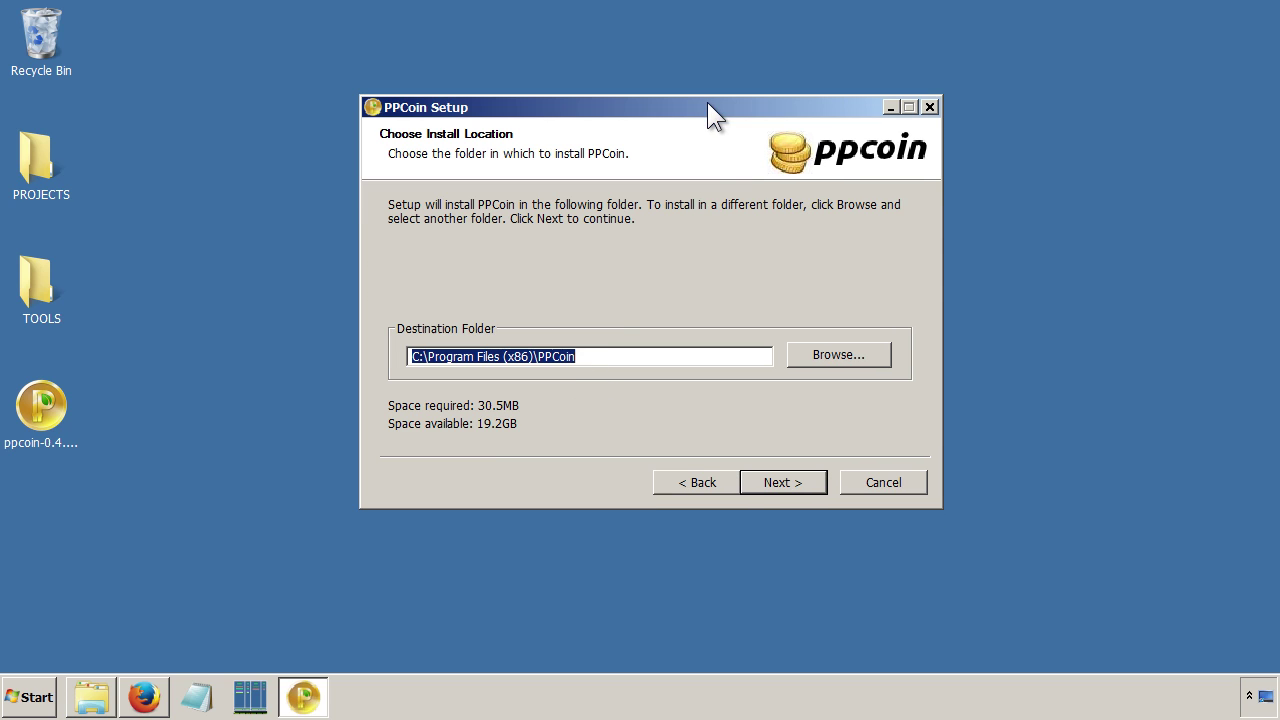
click(776, 477)
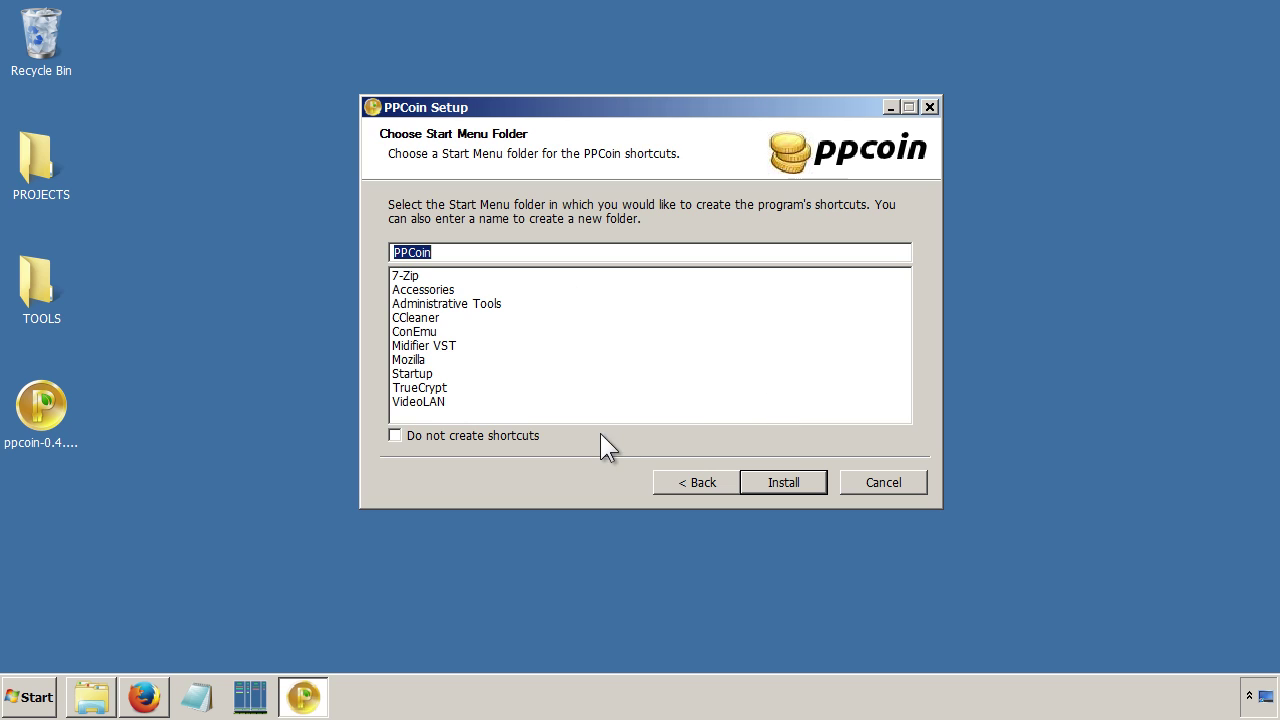
click(774, 476)
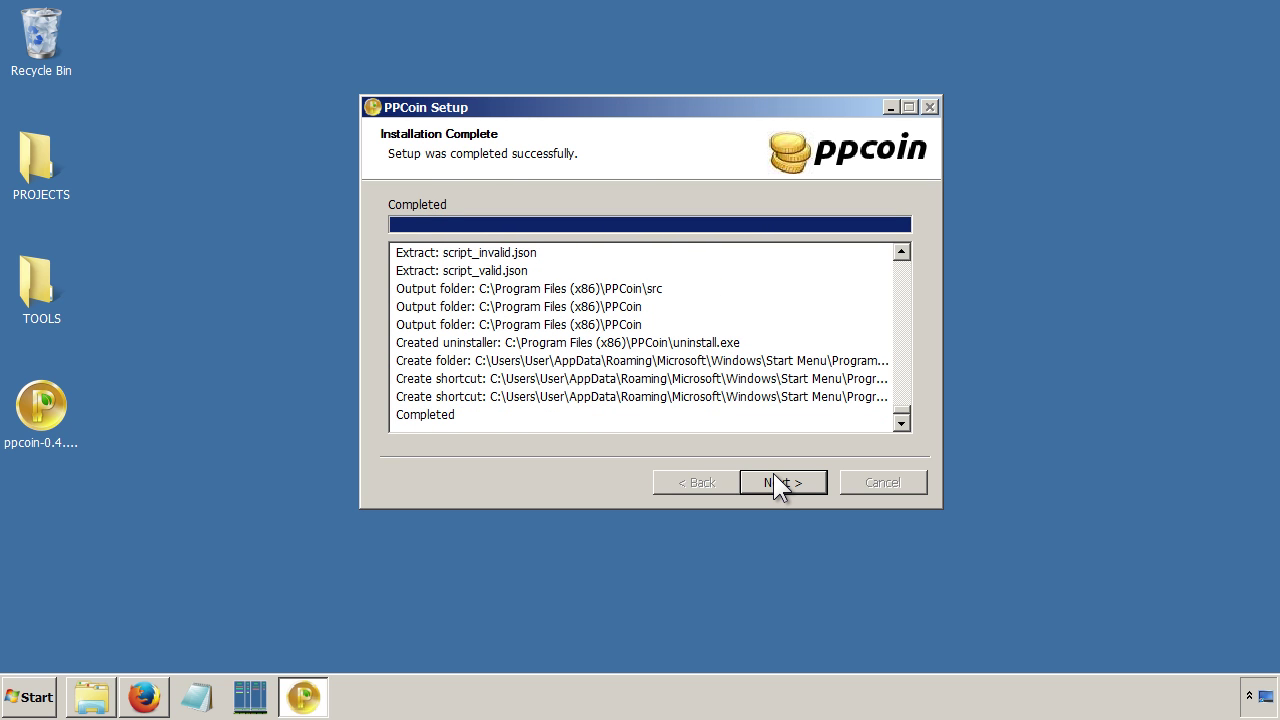
click(774, 475)
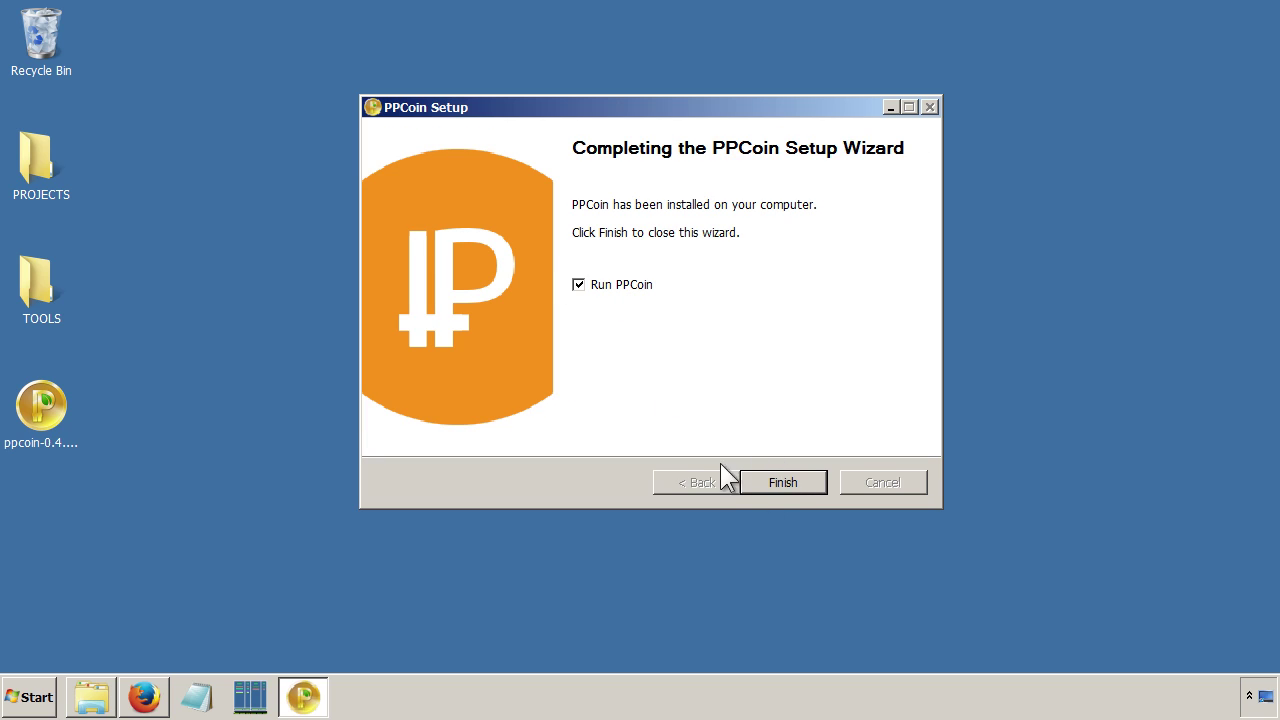
click(783, 484)
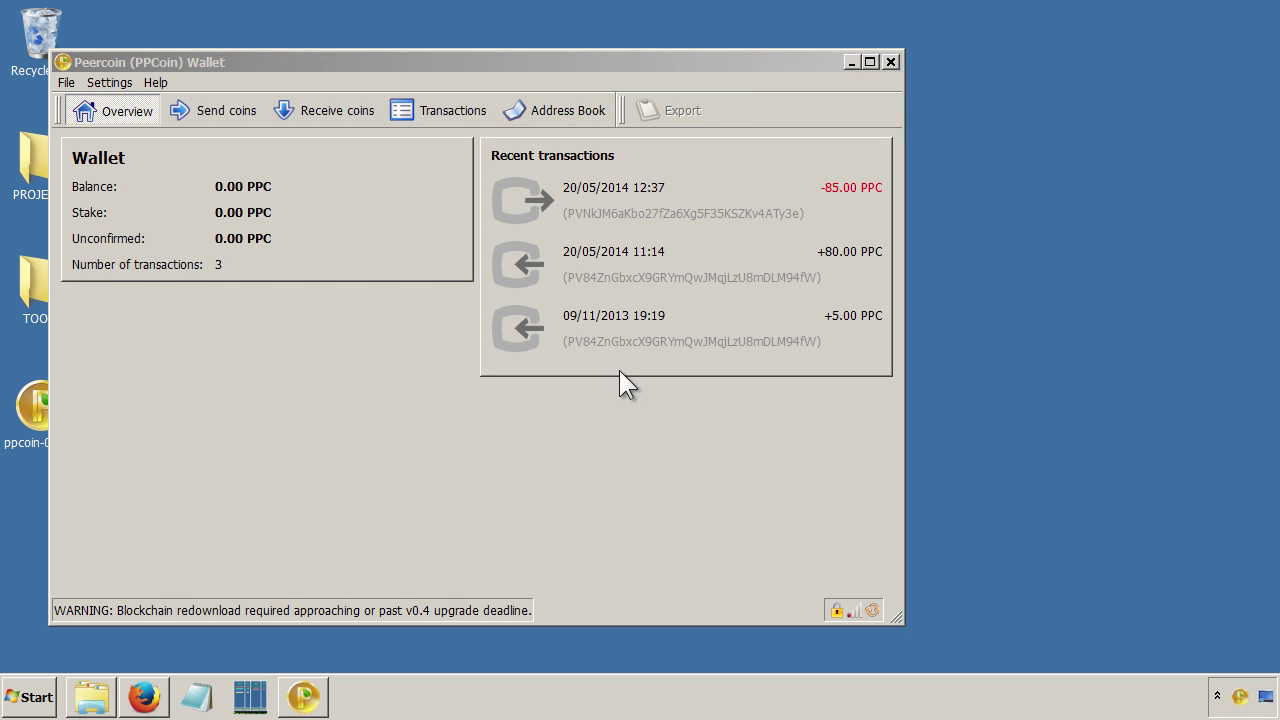
Check the installed client version in the About PPCoin-Qt information and exit the Peercoin wallet.
drag(693, 58, 856, 50)
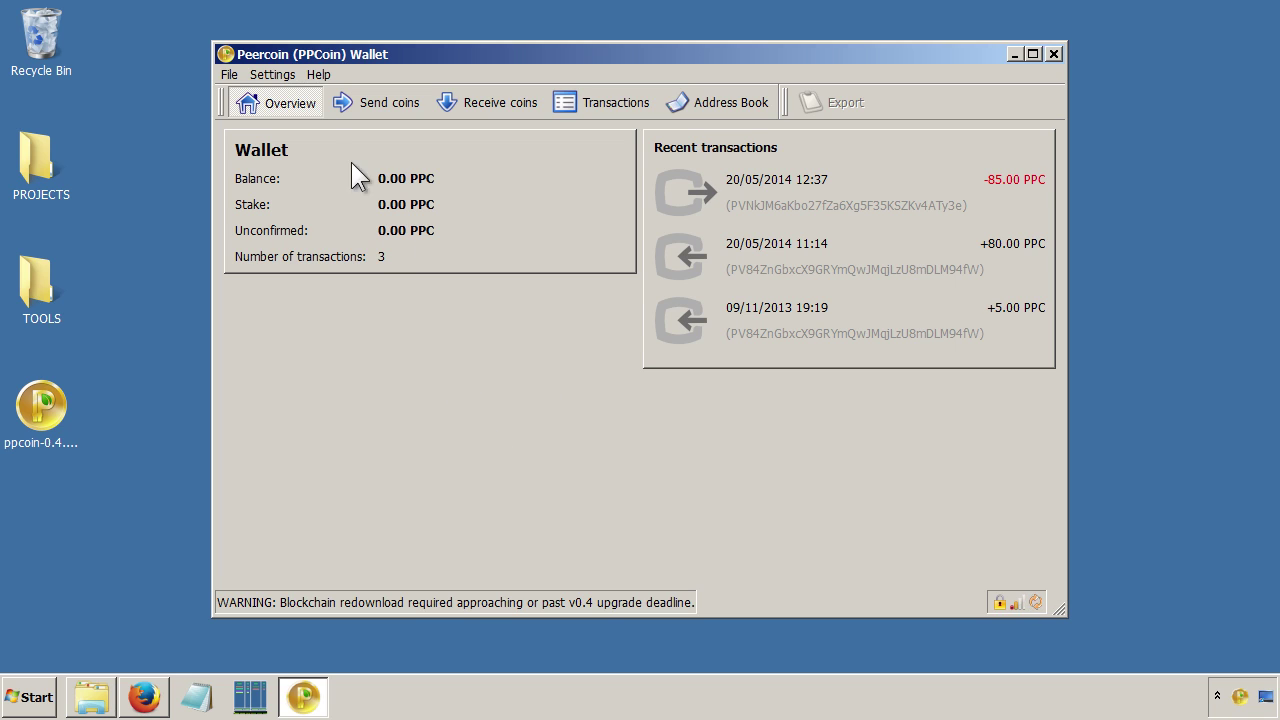
click(319, 74)
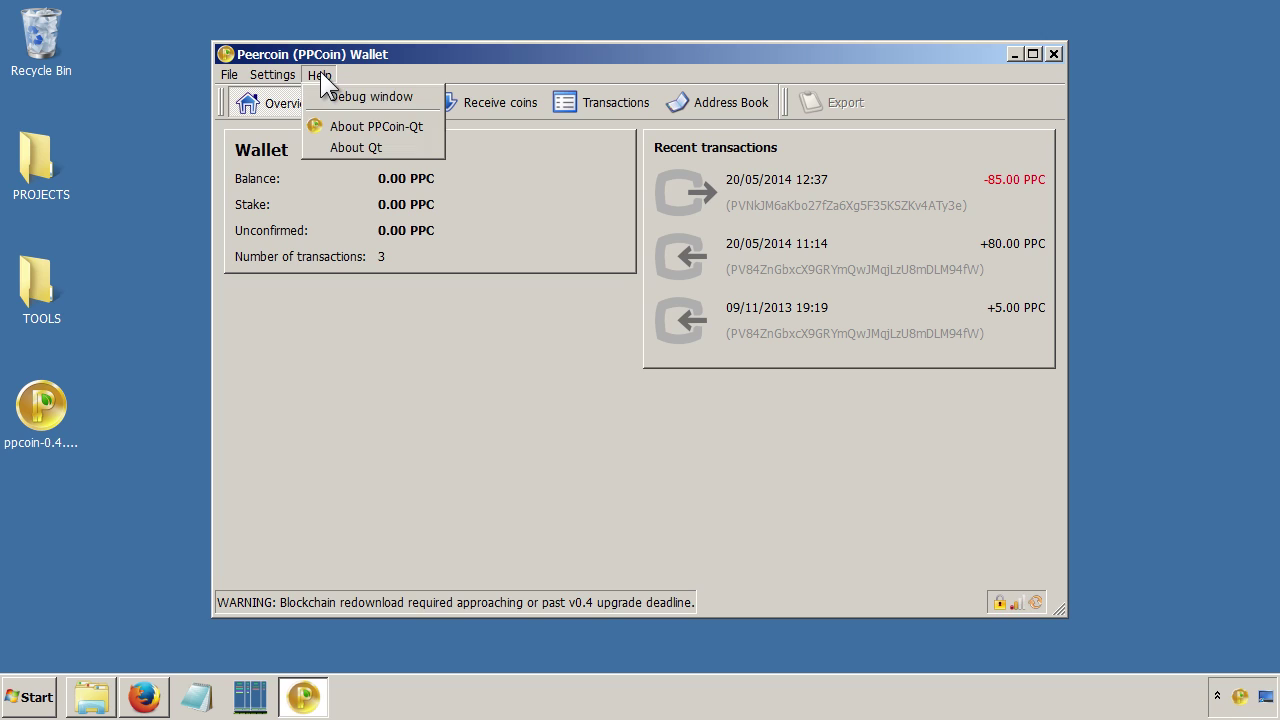
click(350, 124)
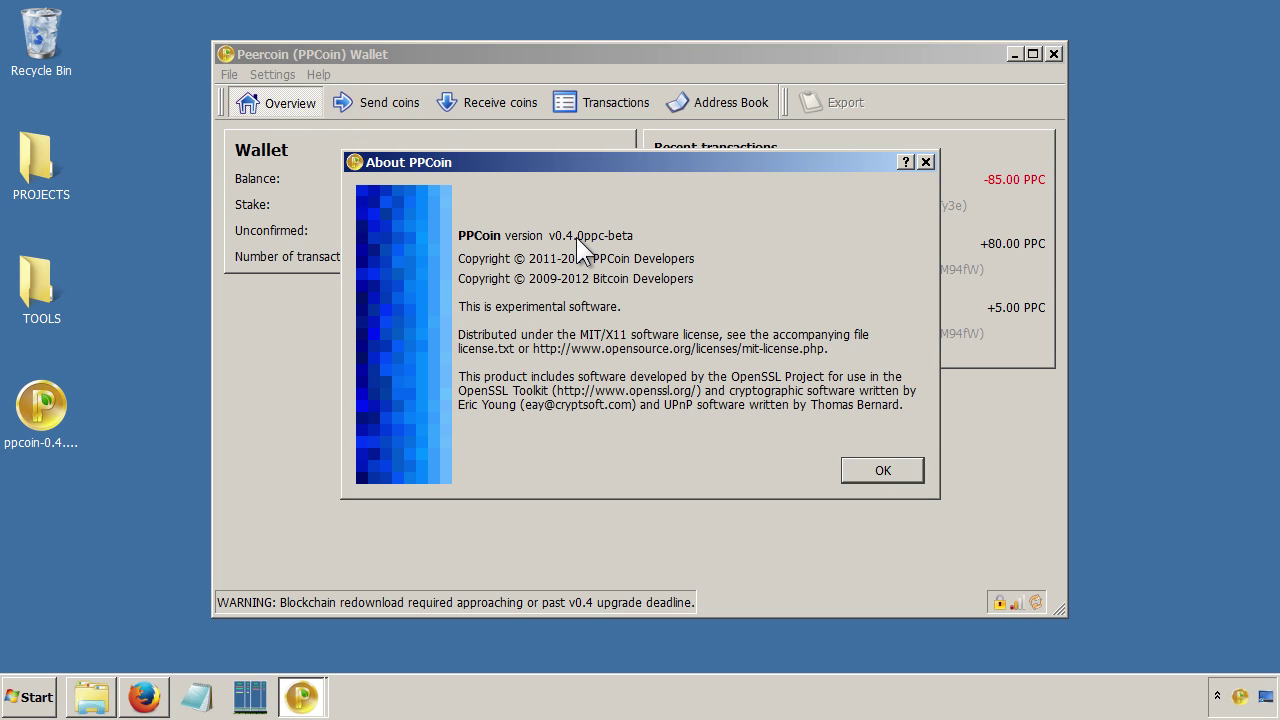
click(882, 471)
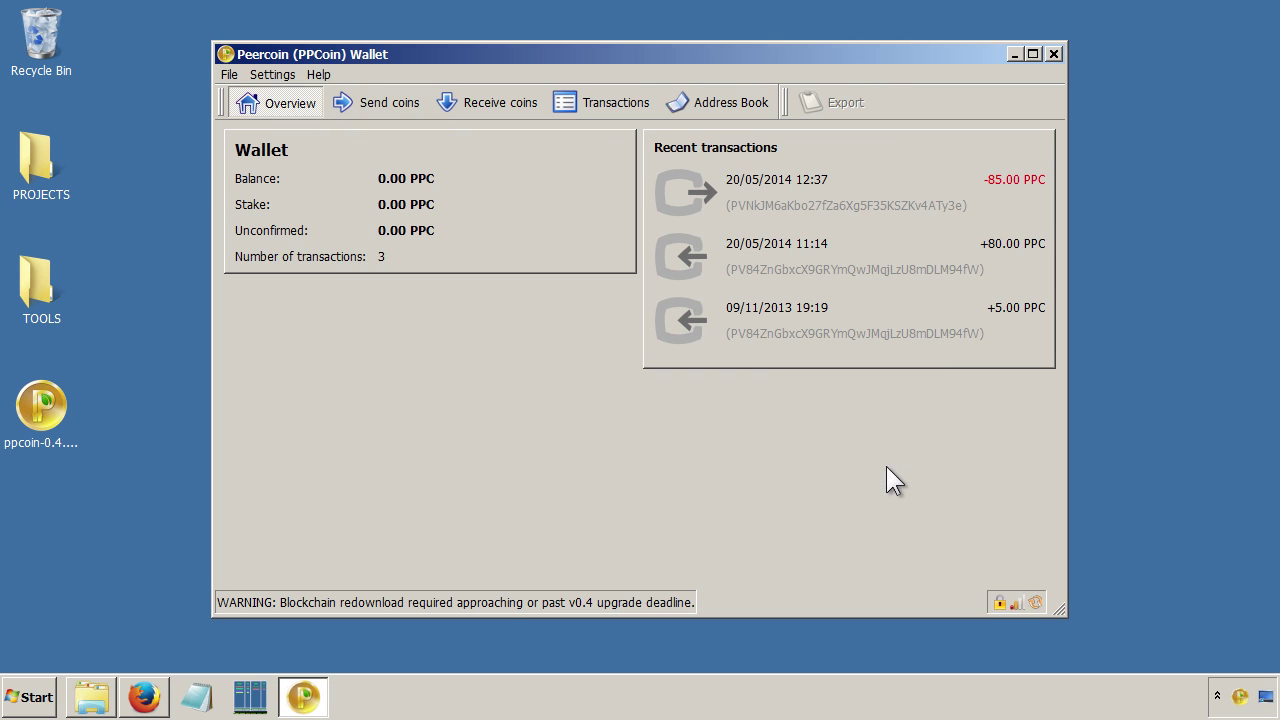
click(228, 75)
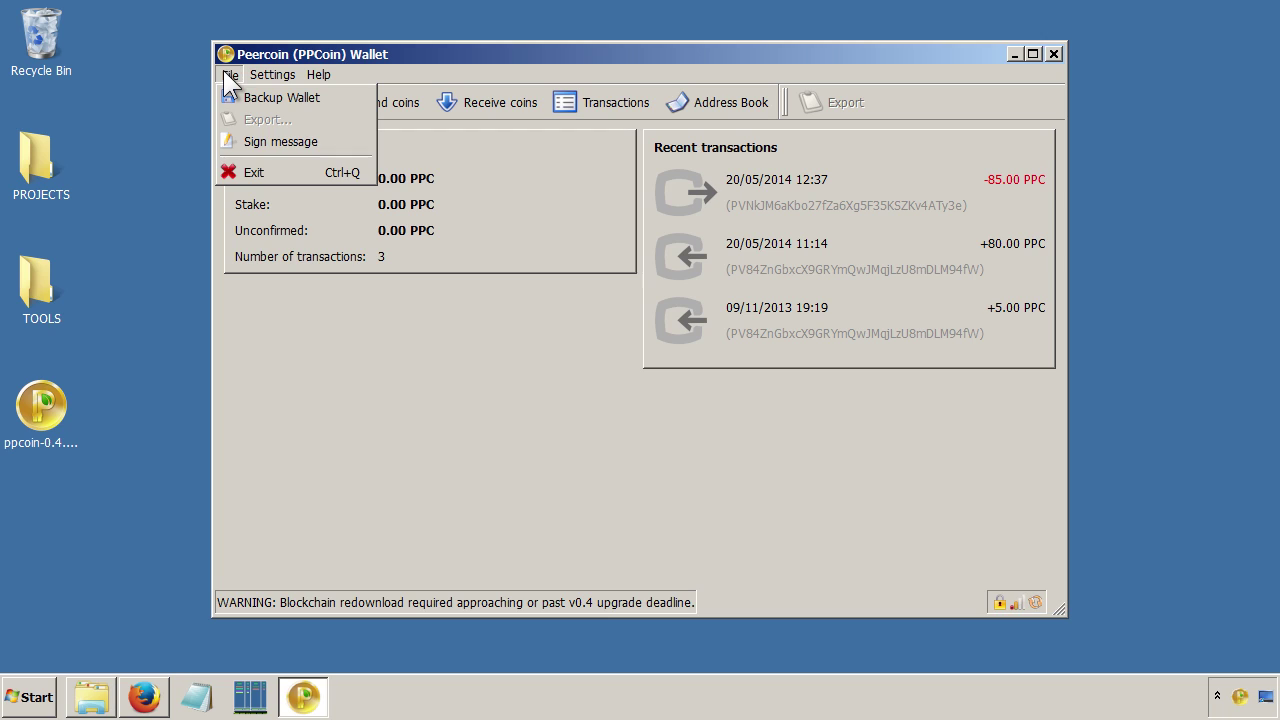
click(257, 177)
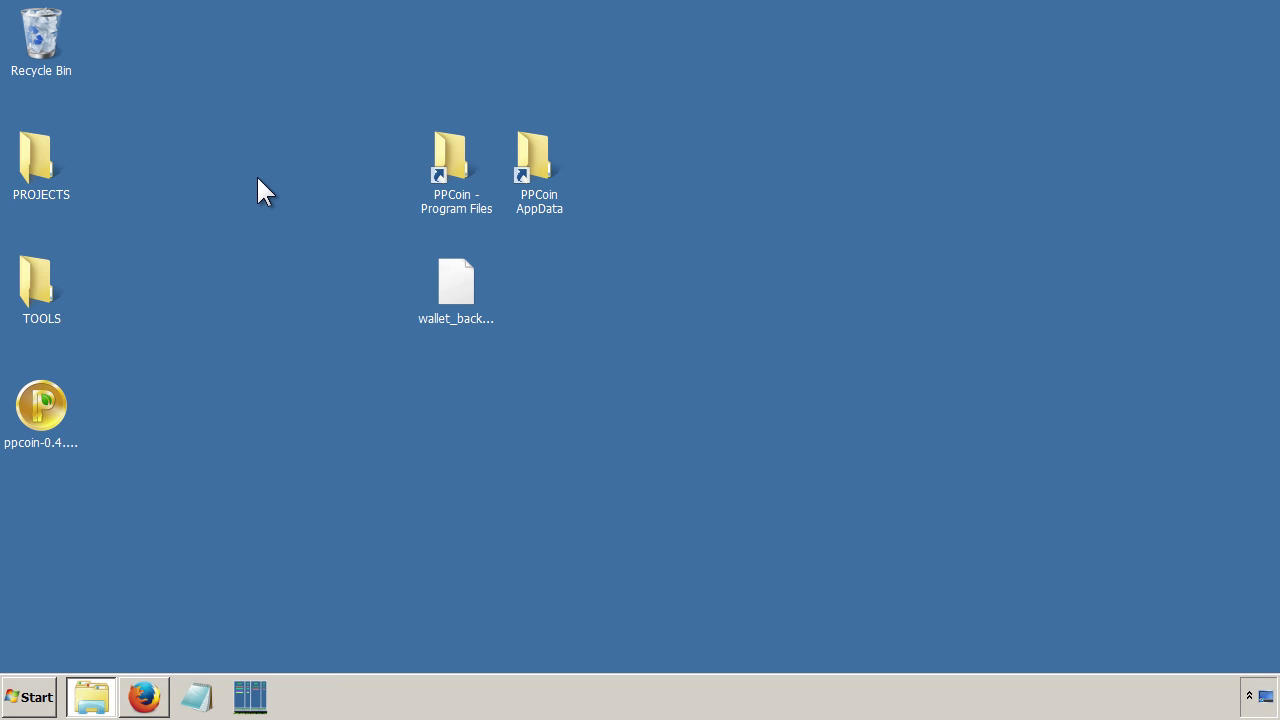